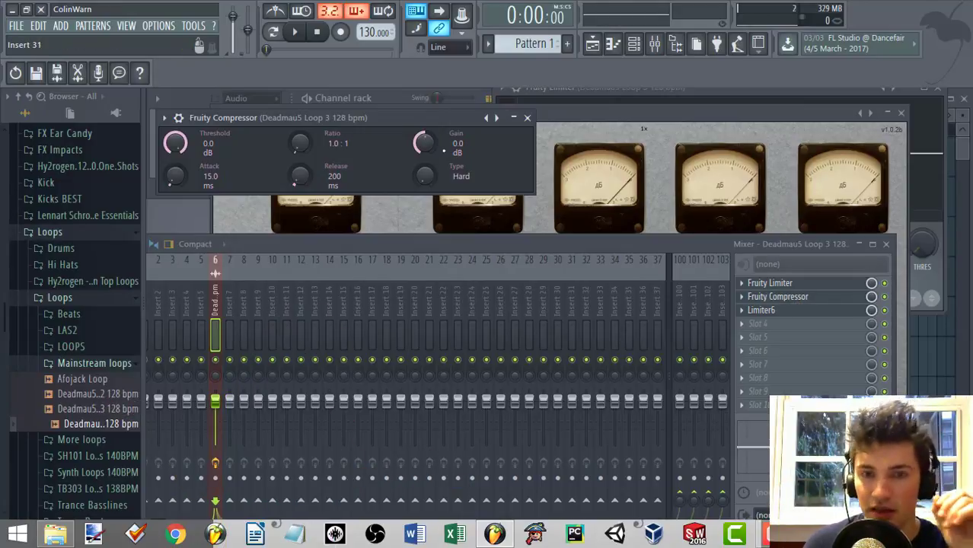
Step: Arrange the compressor, channel rack and mixer windows, and play back the Deadmau5 loops briefly
left_click_drag(431, 118, 450, 130)
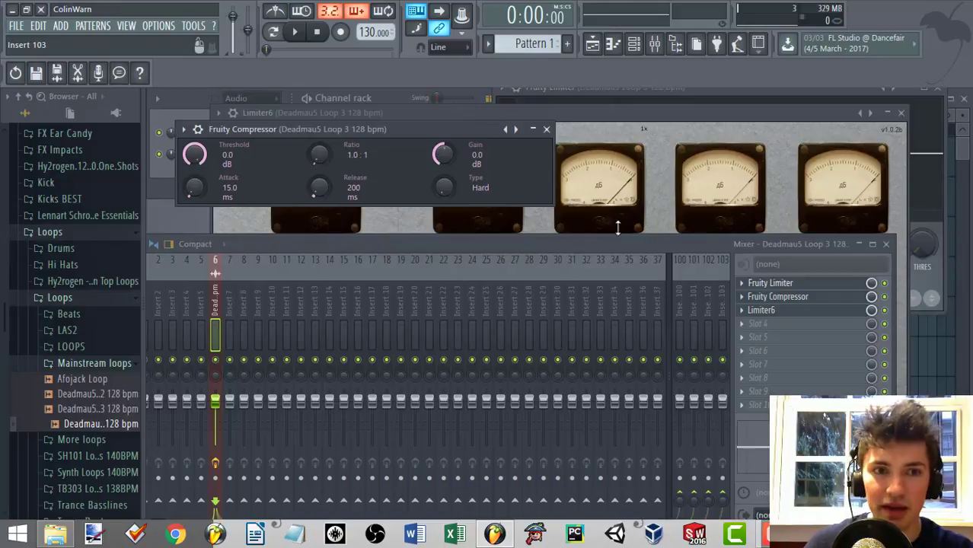
left_click(164, 177)
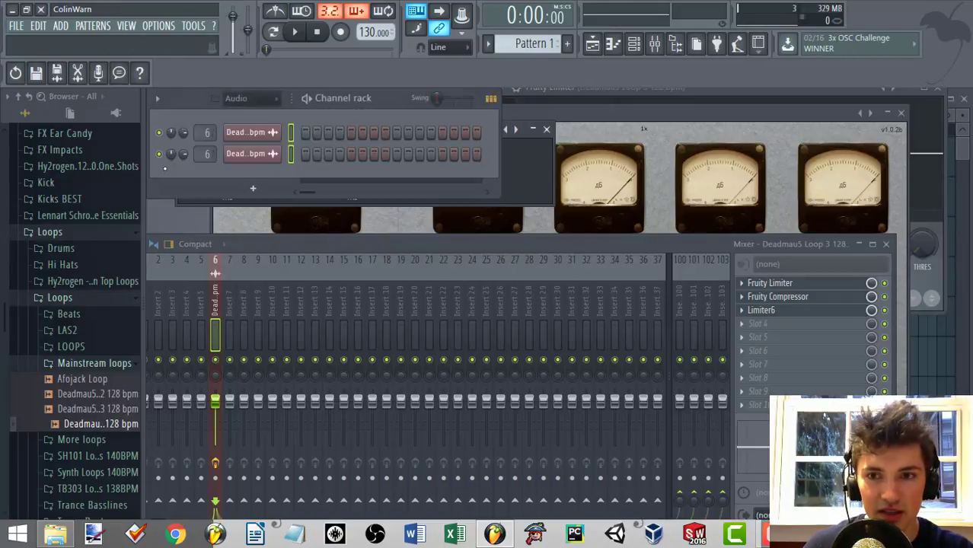
key("space")
left_click_drag(308, 247, 377, 235)
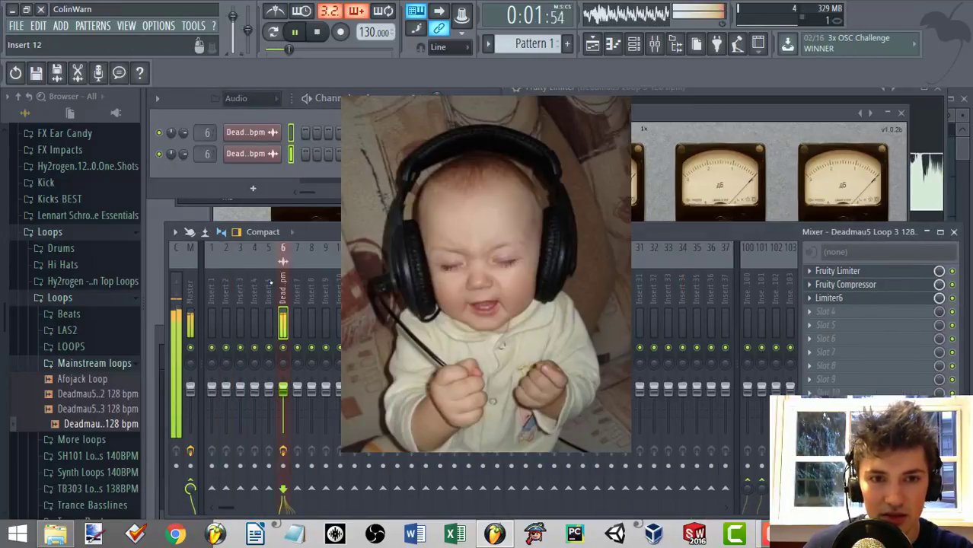
key("space")
Step: Open the Master track's Fruity Limiter and play the loops briefly to display their waveform
left_click(191, 293)
left_click(838, 393)
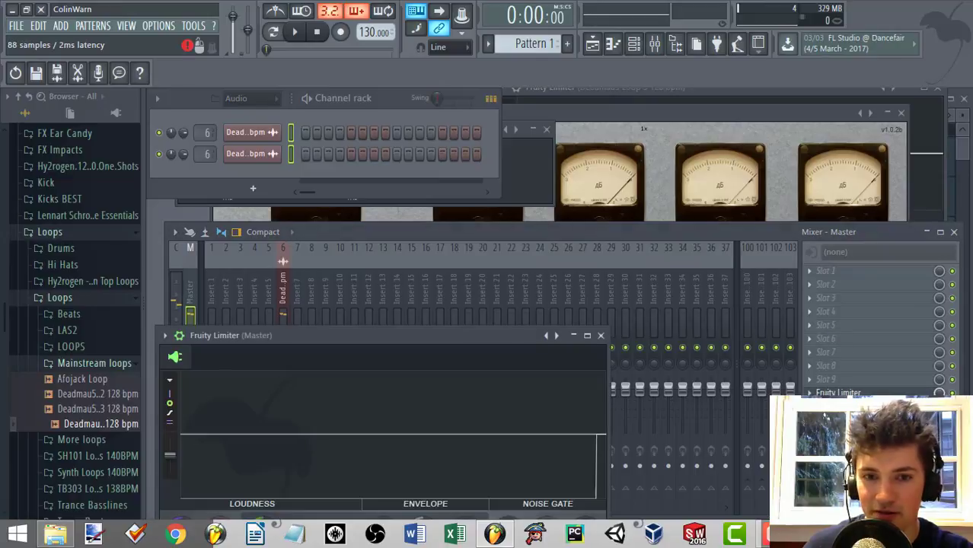
key("space")
key("space")
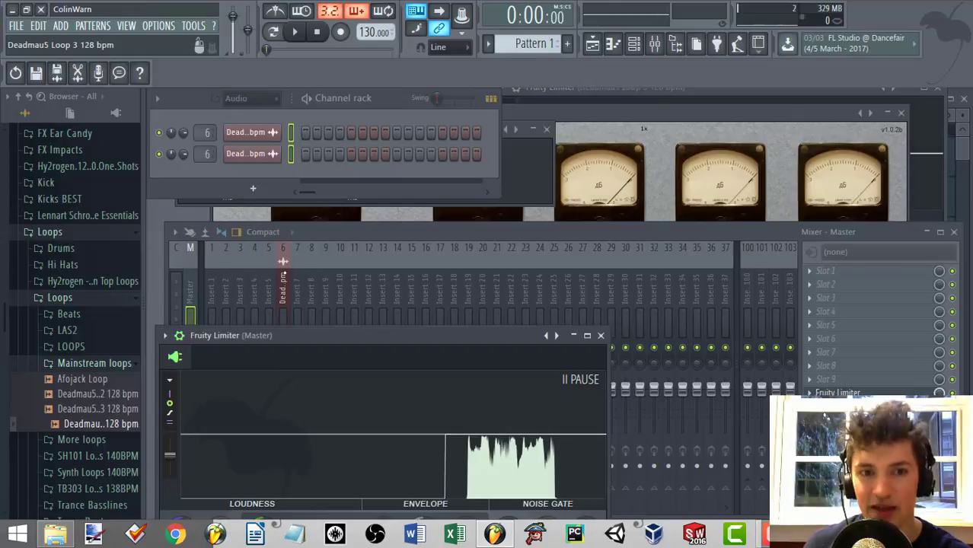
Step: Bring up the Fruity Compressor on the Deadmau5 Loop 3 mixer track and move its window over the Limiter6 meters
left_click(282, 261)
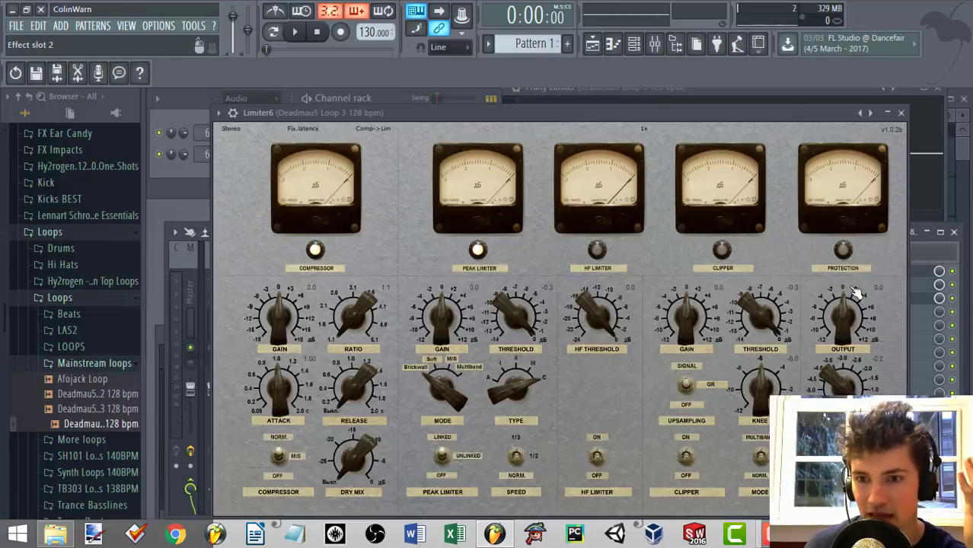
left_click(847, 297)
left_click(922, 286)
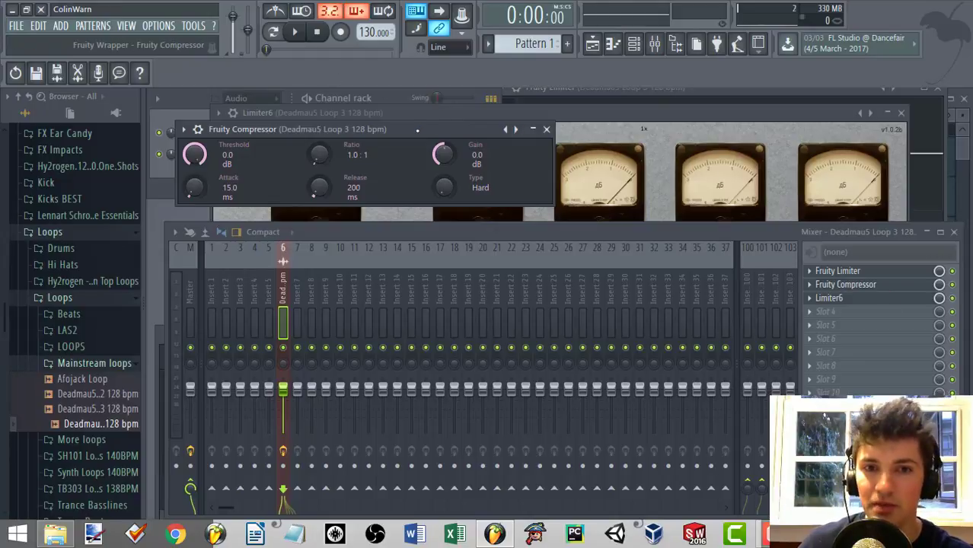
left_click_drag(434, 120, 646, 160)
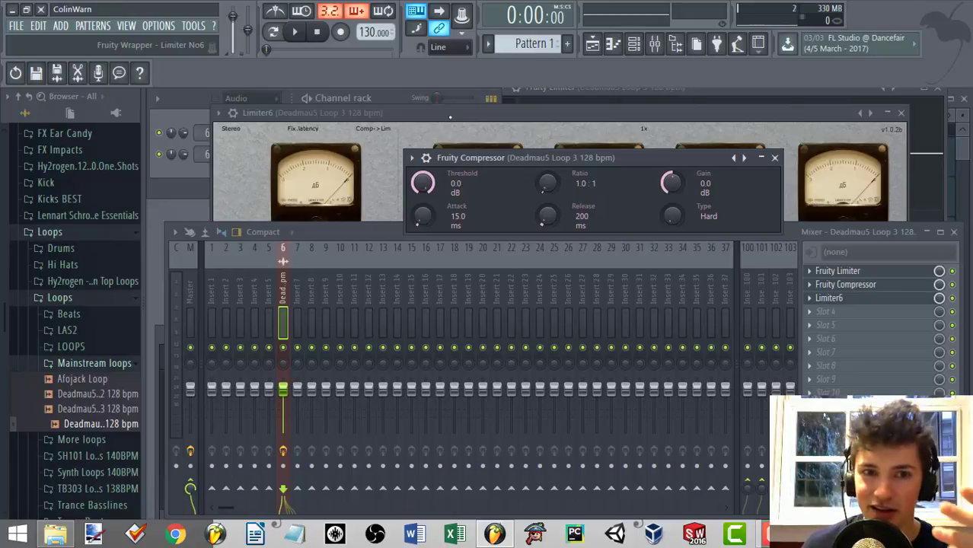
Step: Reopen the Master track's Fruity Limiter beside the compressor and play the loops to view the uncompressed waveform
left_click(191, 297)
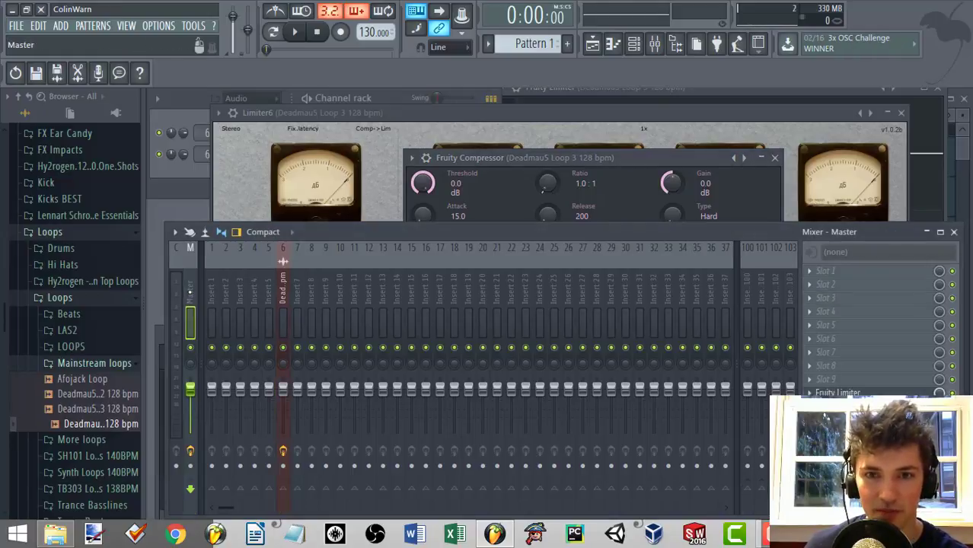
left_click(838, 393)
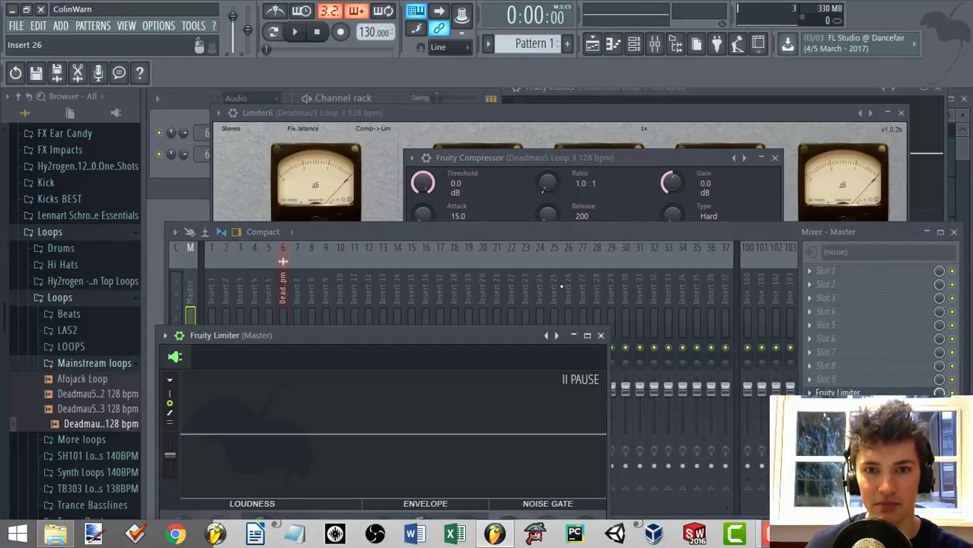
left_click_drag(583, 158, 634, 113)
key("space")
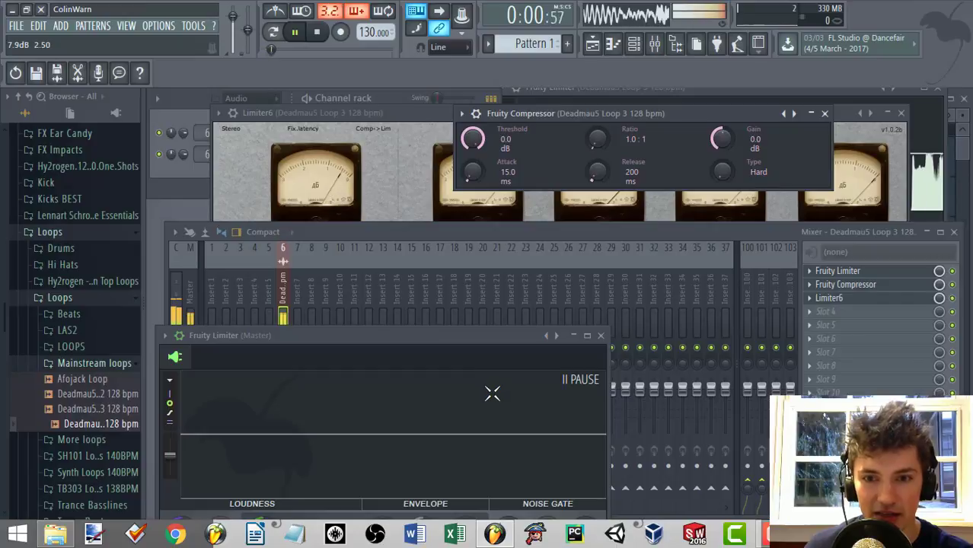
left_click(487, 387)
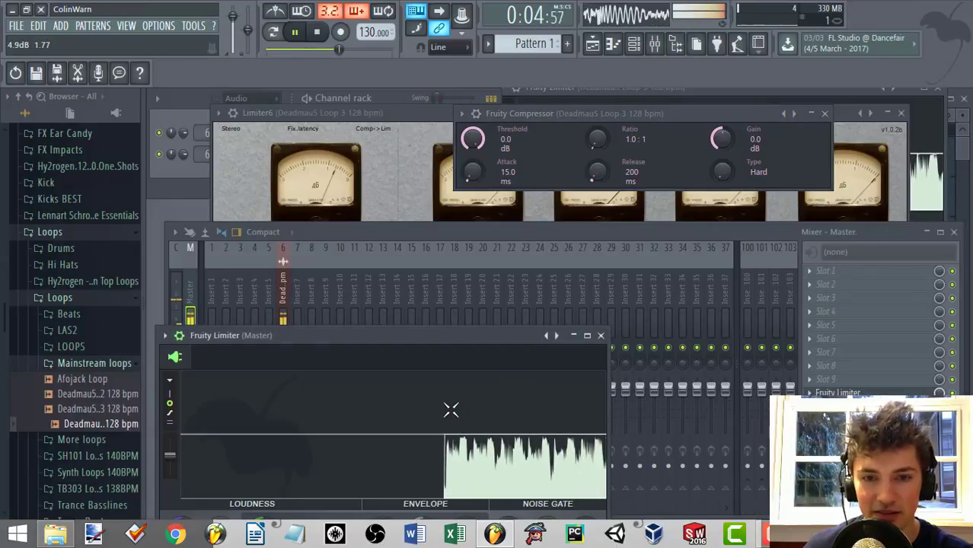
key("space")
Step: Lower the compressor's threshold to -16.8 dB and reposition the compressor and Master limiter windows so the limiter's controls show
left_click_drag(607, 114, 512, 150)
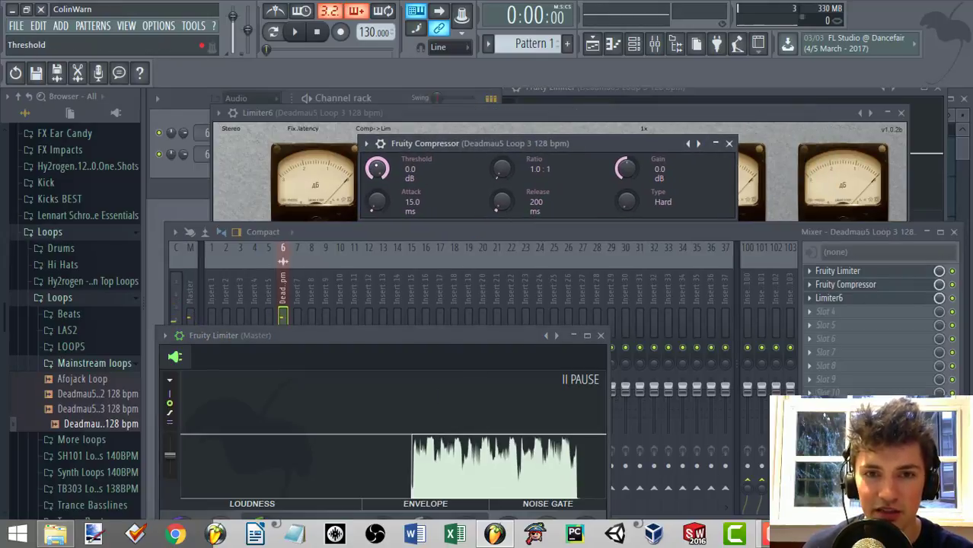
left_click_drag(377, 169, 377, 200)
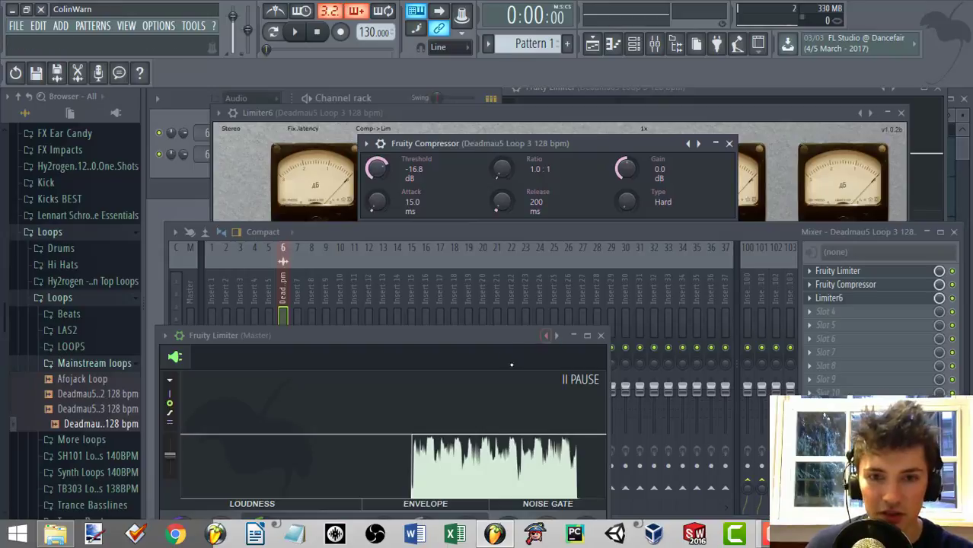
left_click_drag(498, 336, 504, 223)
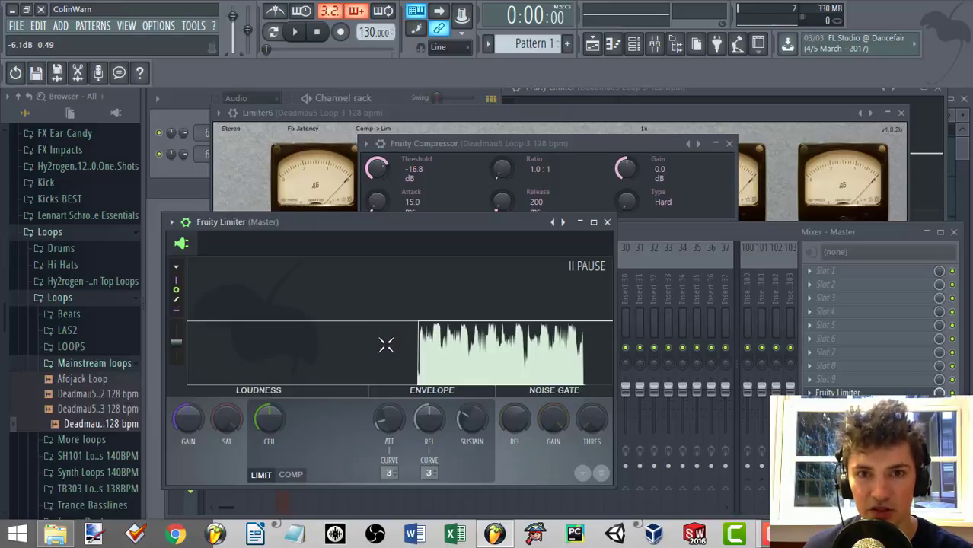
Step: Set the compressor's threshold to -4.8 dB and its ratio to 2.4:1
left_click_drag(377, 168, 377, 156)
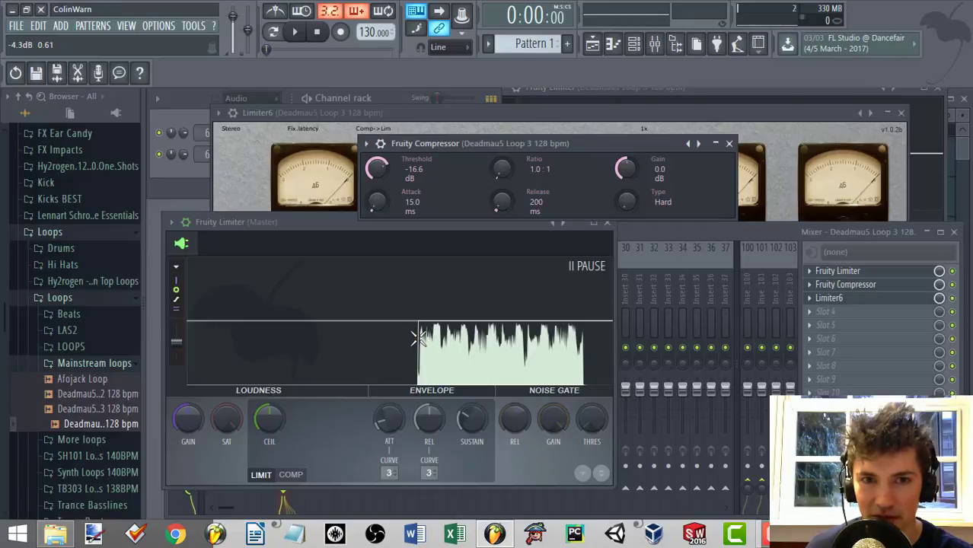
left_click_drag(376, 169, 376, 157)
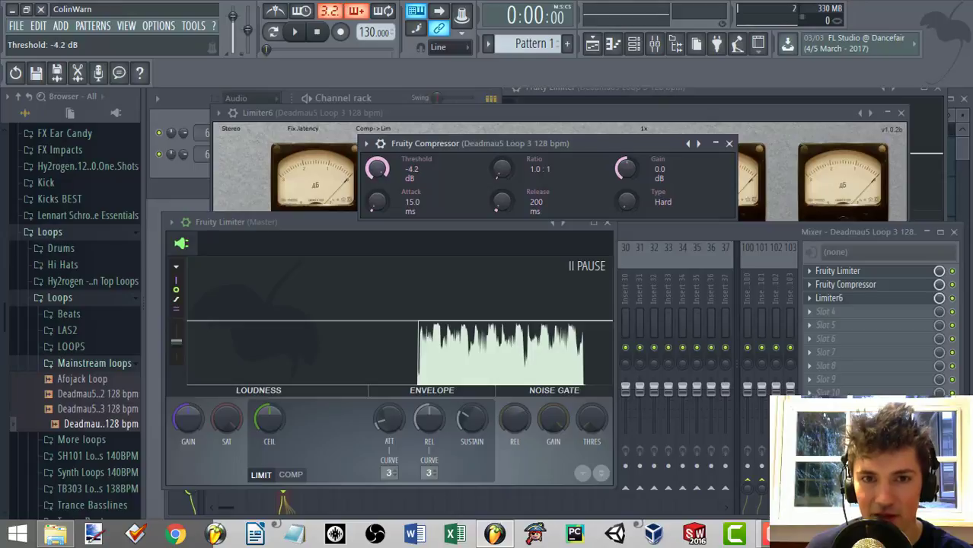
left_click_drag(376, 169, 376, 170)
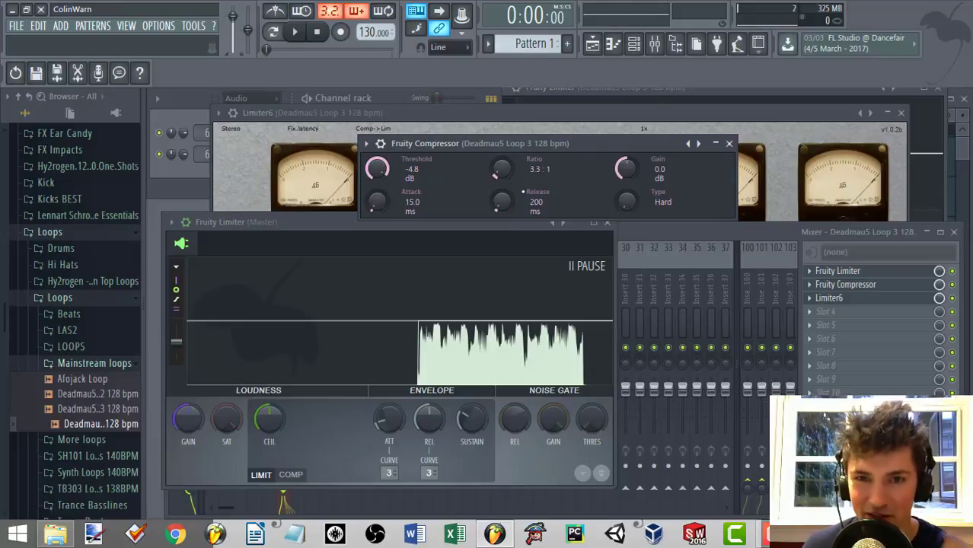
left_click_drag(502, 170, 501, 162)
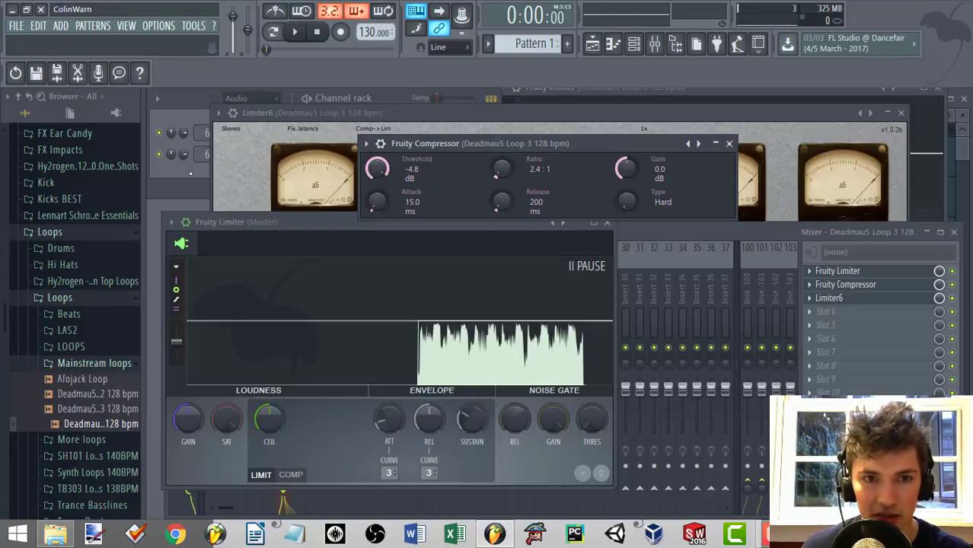
Step: Play the loops and raise the compressor's ratio to 30:1 during playback while watching the Master limiter's waveform
left_click(389, 98)
key("space")
left_click(445, 357)
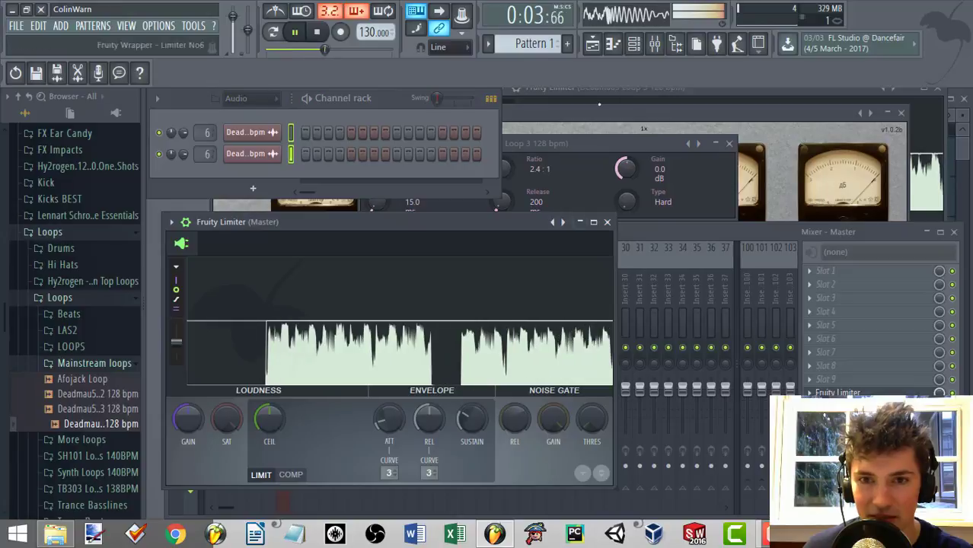
left_click_drag(505, 169, 505, 149)
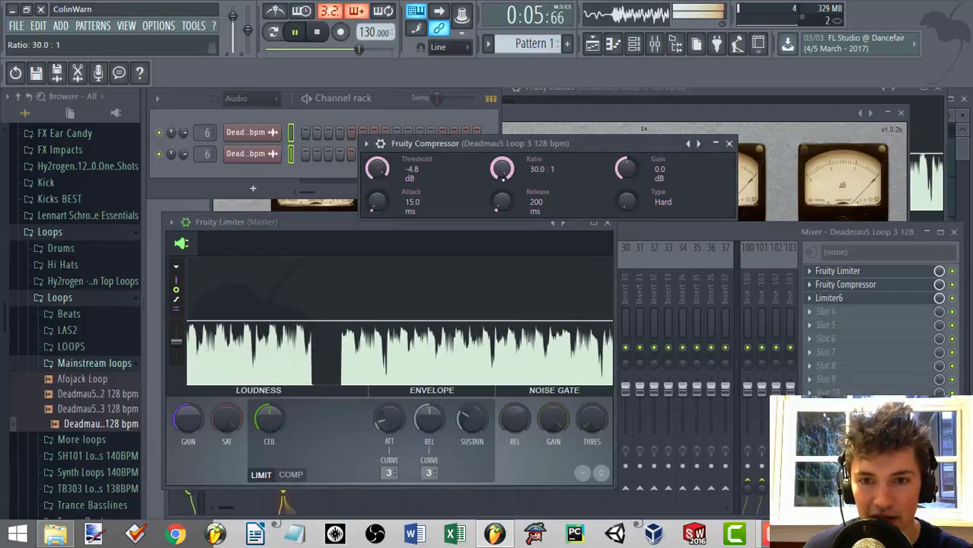
key("space")
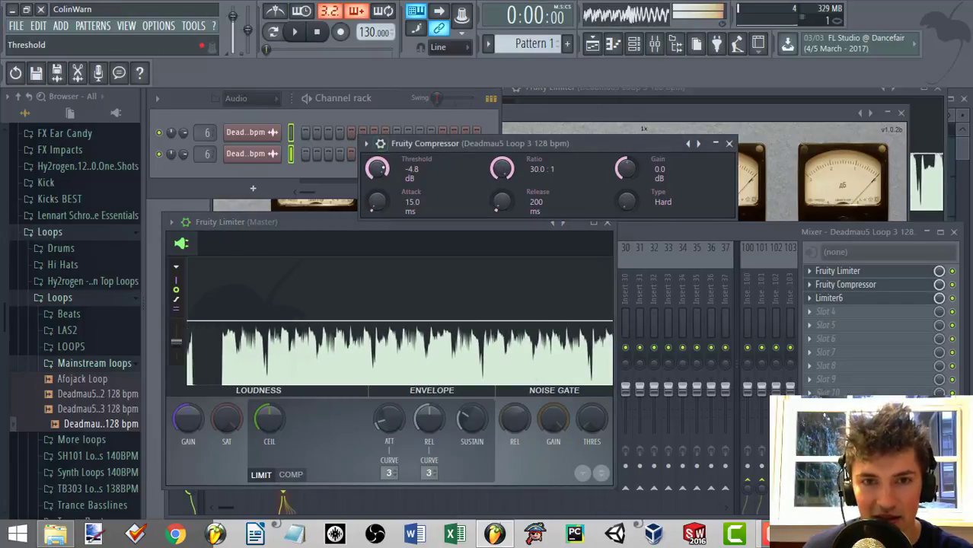
Step: Set the compressor's threshold to -16.0 dB and play the loops to check the level in the Master limiter
left_click(321, 174)
left_click(450, 209)
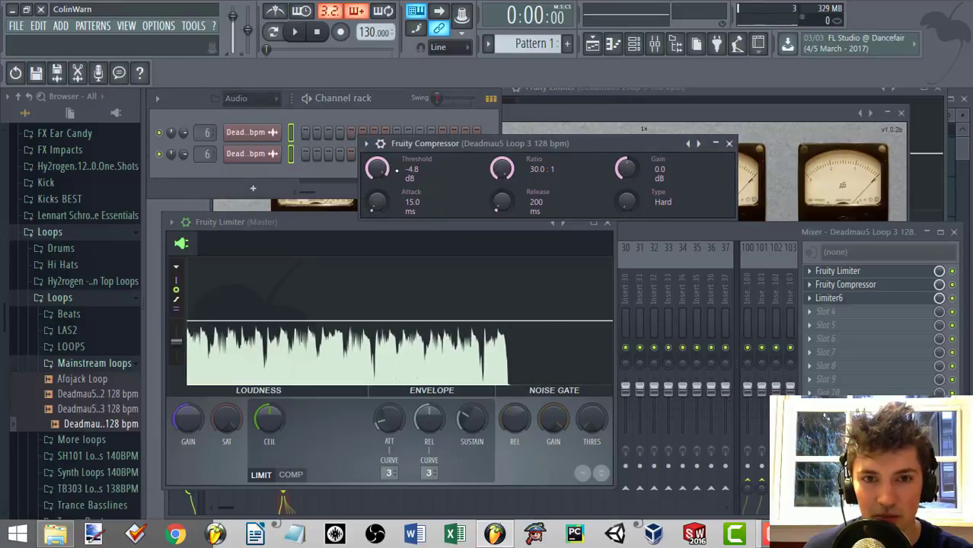
left_click_drag(377, 169, 377, 189)
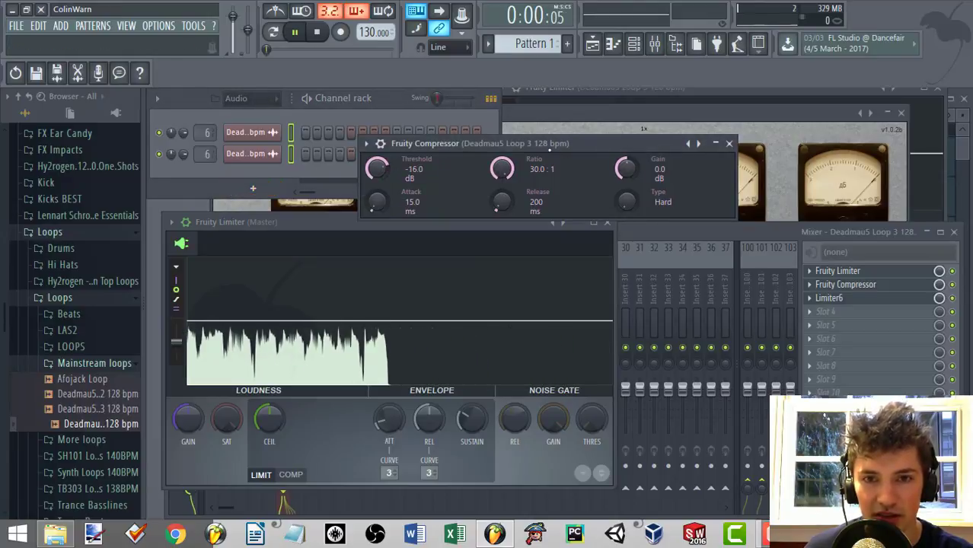
key("space")
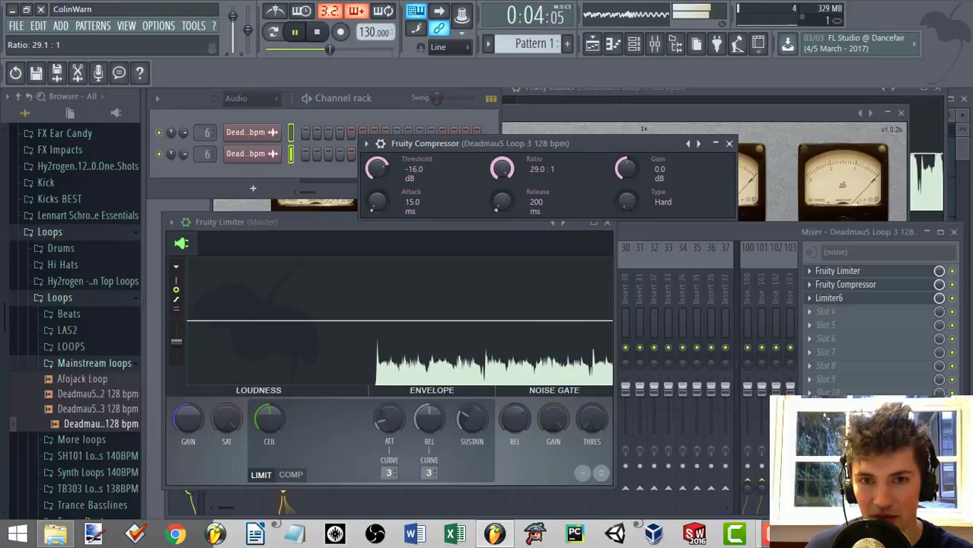
key("space")
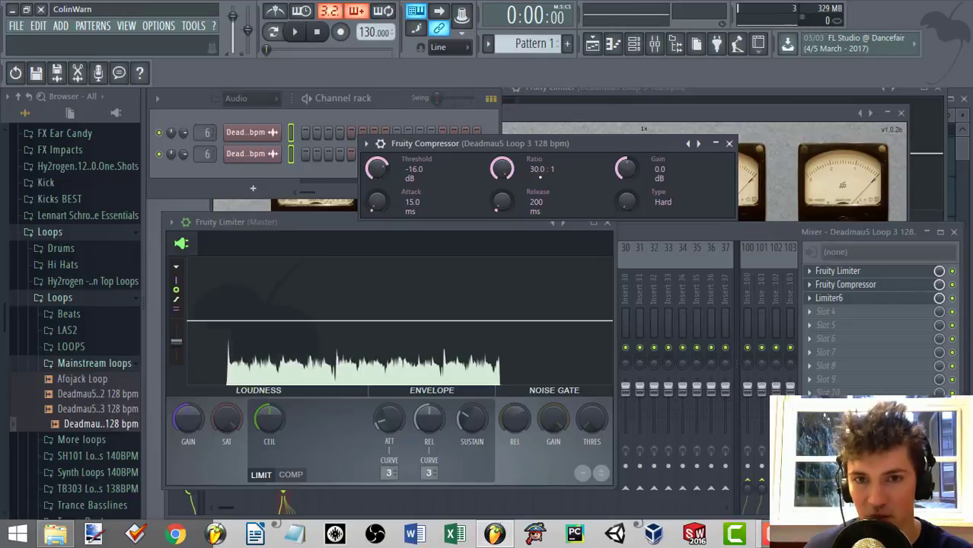
Step: Play the loops and lower the compressor's ratio to 2.3:1 during playback
key("space")
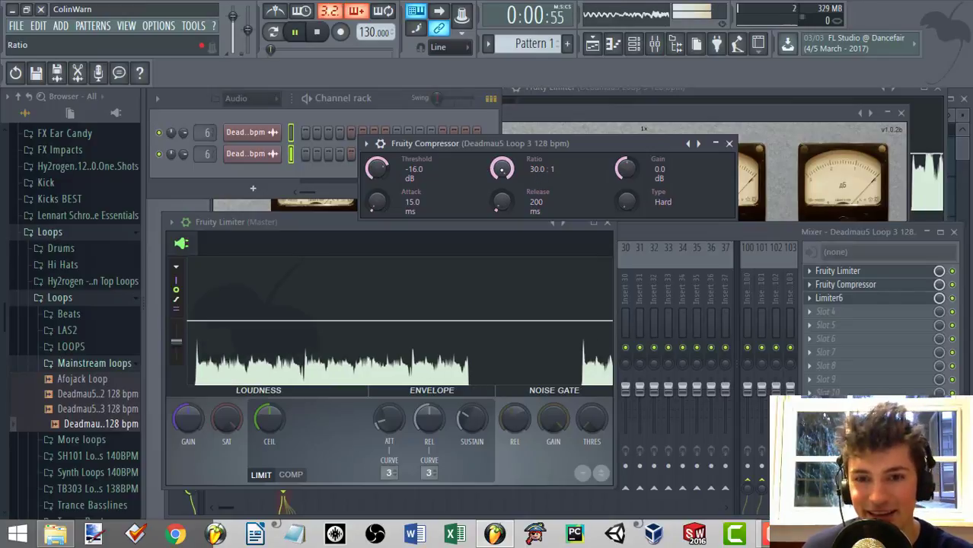
left_click_drag(502, 169, 502, 223)
key("space")
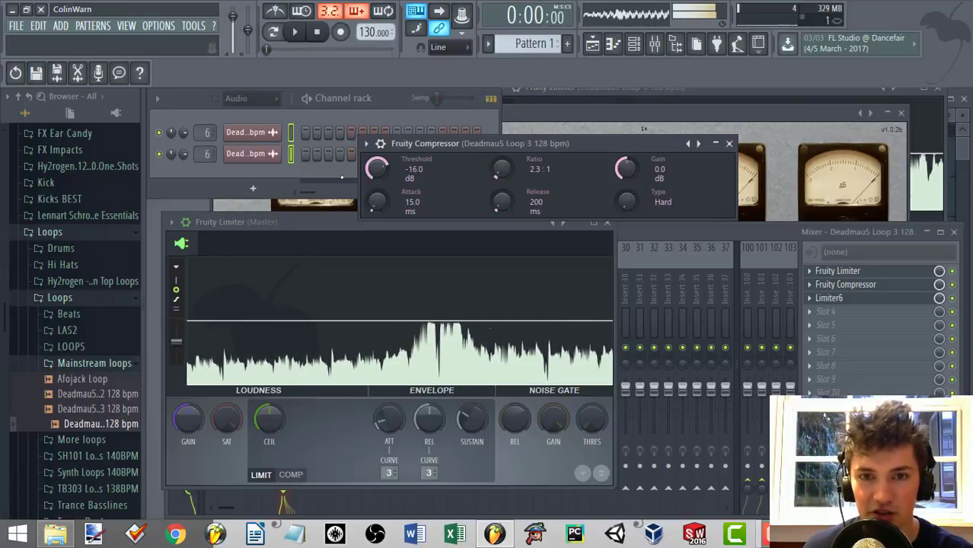
left_click(449, 117)
left_click(582, 151)
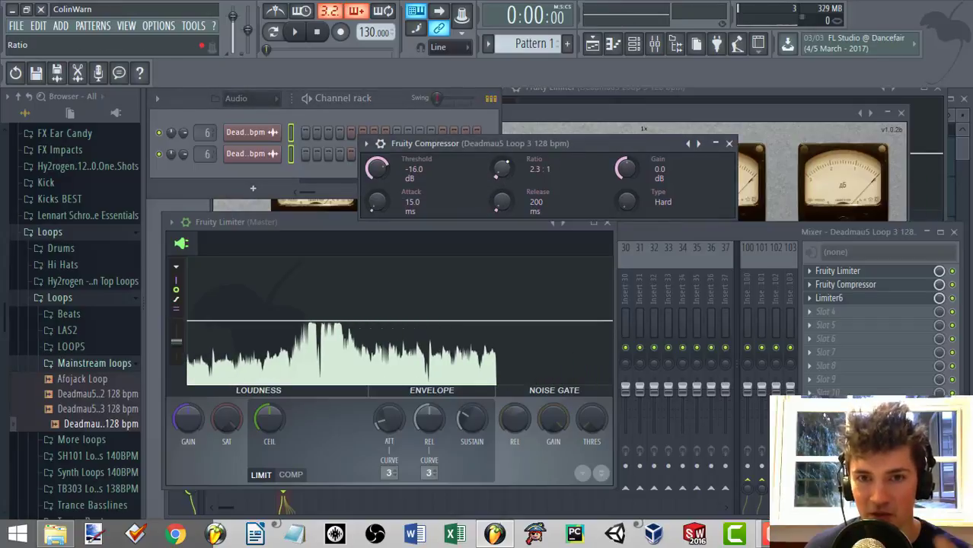
Step: Try compressor ratios of 30:1 and 1.9:1, set the ratio to 9.7:1, and play the loops to hear it
left_click_drag(502, 169, 502, 137)
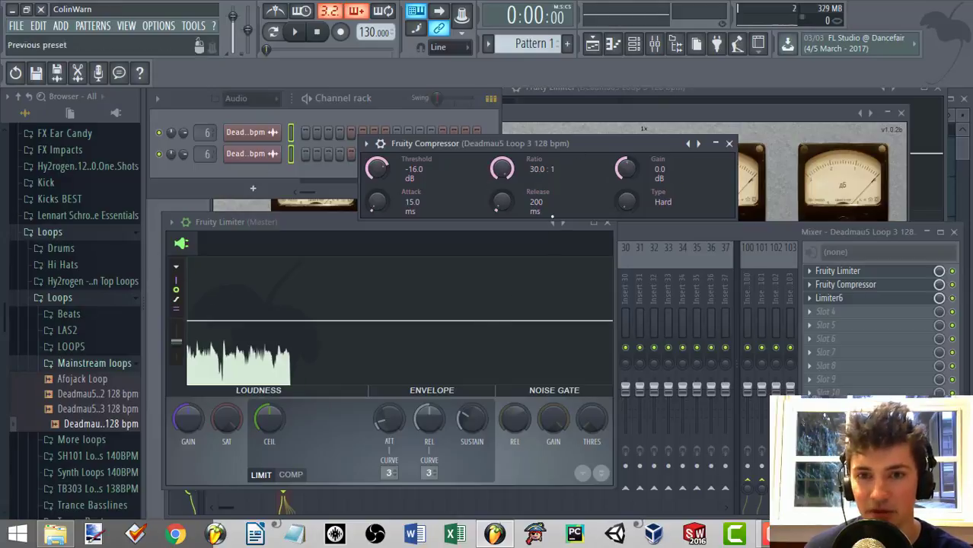
left_click_drag(502, 169, 502, 186)
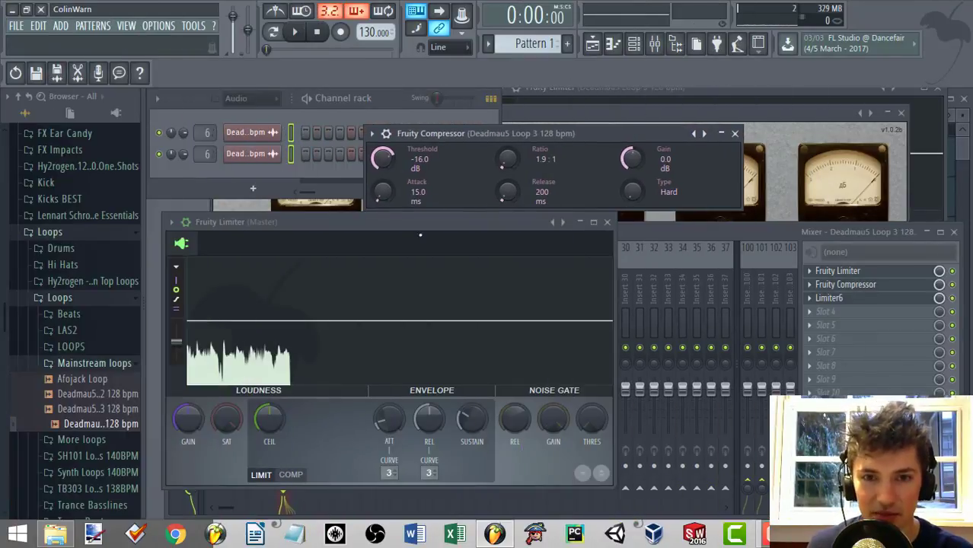
left_click_drag(508, 158, 508, 131)
key("space")
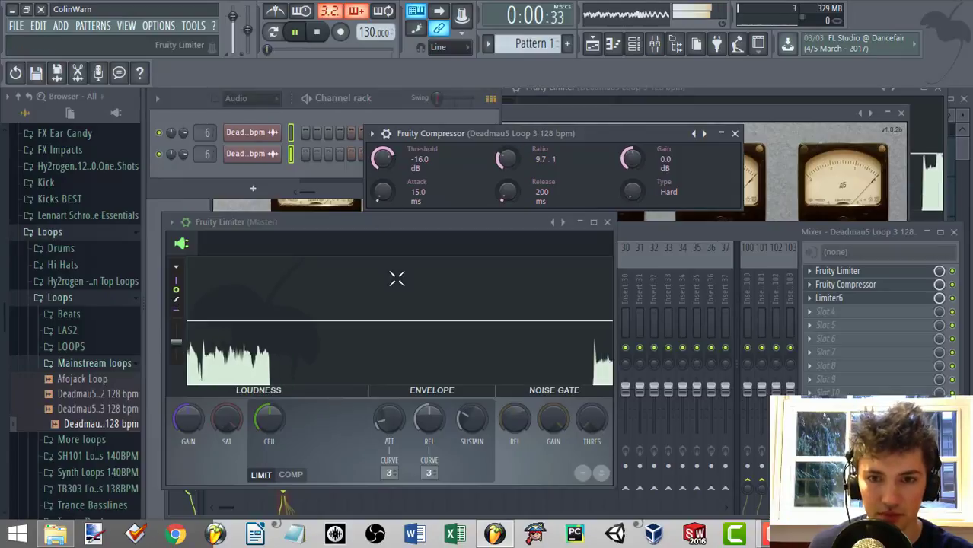
key("space")
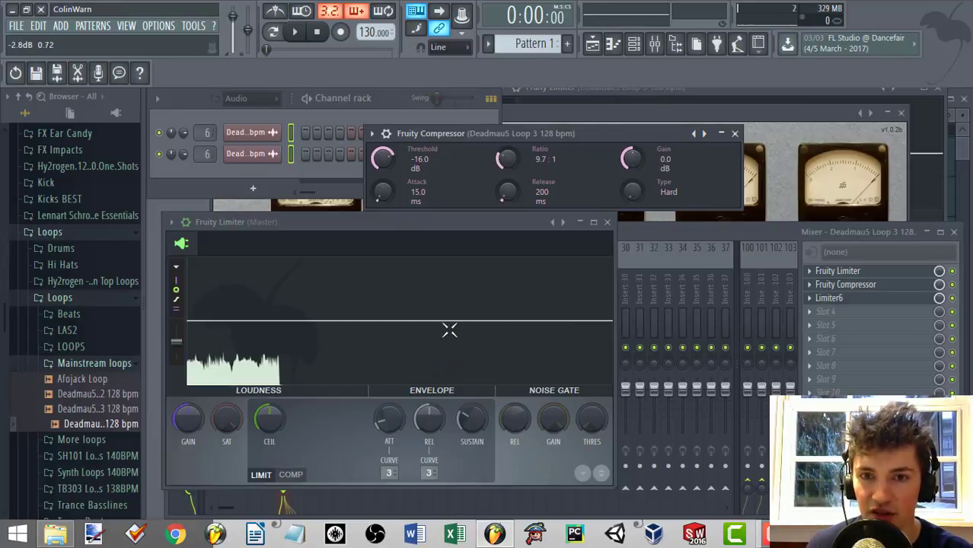
Step: Play the loops and raise the compressor's gain to 8.4 dB to make up the lost level
key("space")
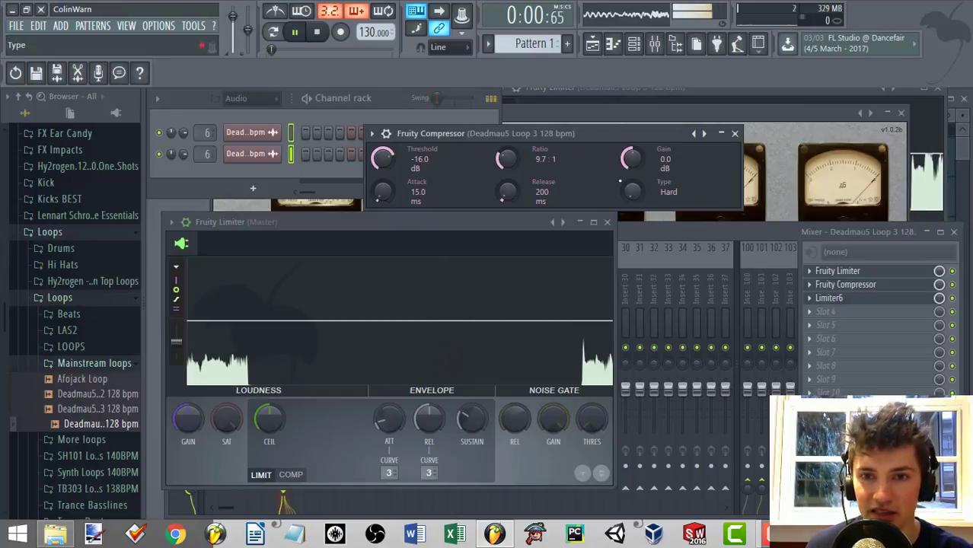
left_click_drag(632, 159, 632, 137)
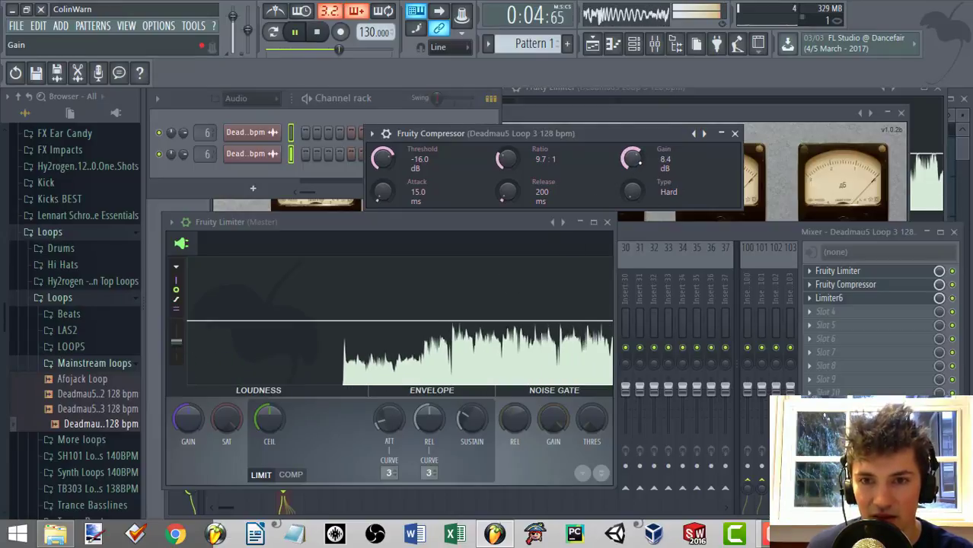
Step: Set the compressor's gain to 7.9 dB and bypass it to compare the playing loops' level in the Master limiter
left_click_drag(632, 159, 632, 161)
left_click(953, 285)
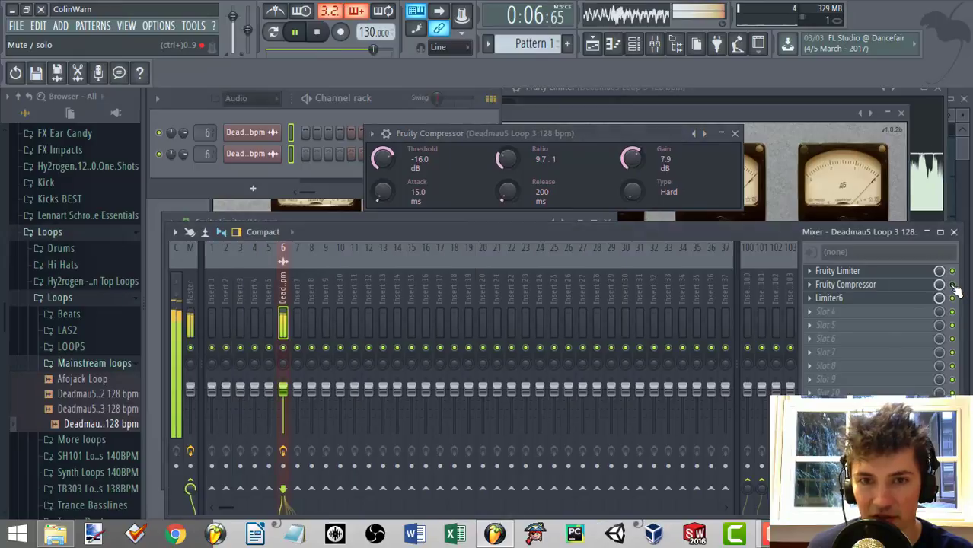
left_click(190, 284)
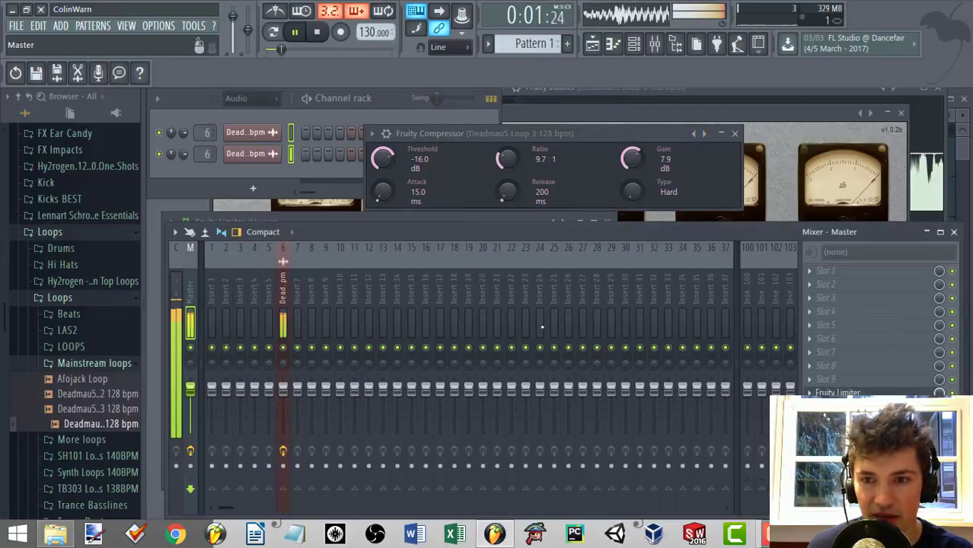
left_click(839, 393)
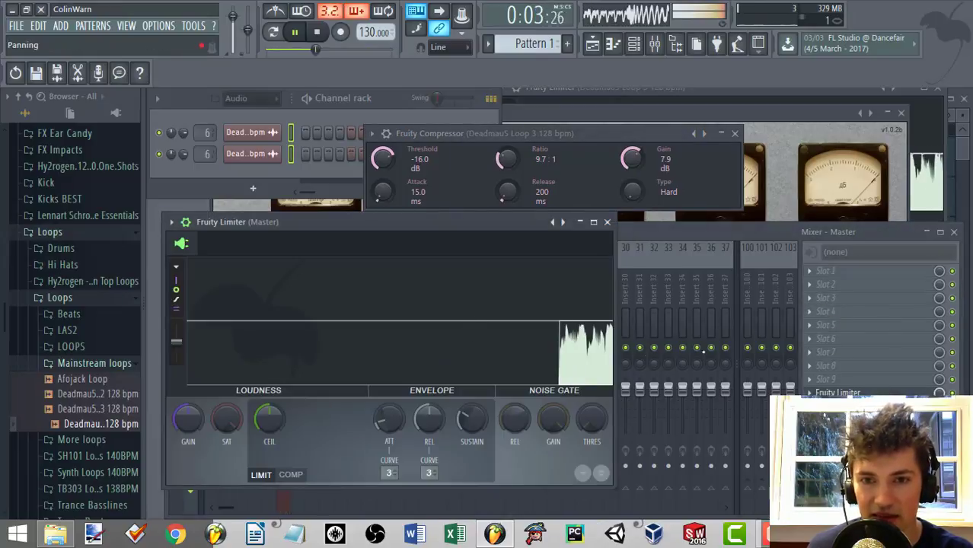
left_click(671, 230)
key("space")
Step: Reopen the Deadmau5 insert's Fruity Compressor and move it clear of the Master track's Fruity Limiter while playing the loops
left_click(283, 261)
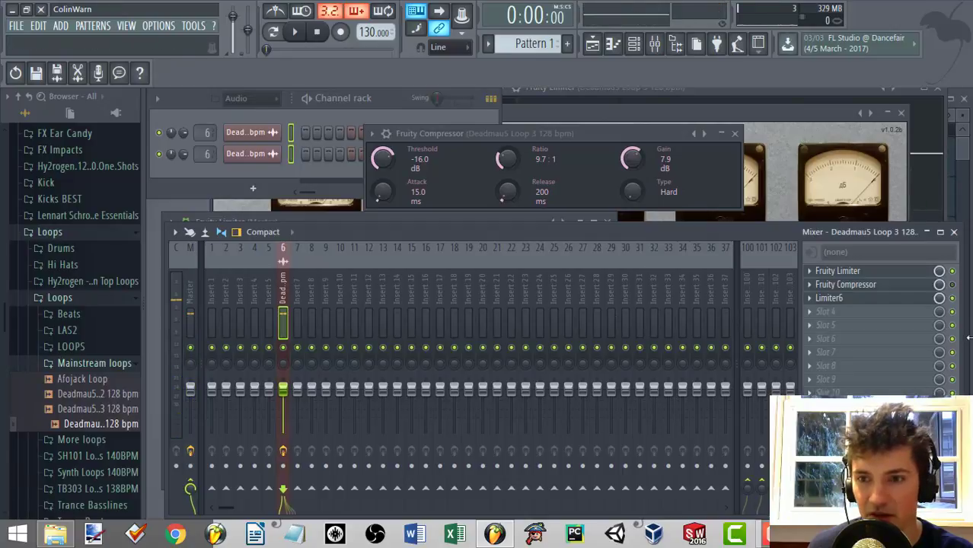
left_click(900, 284)
left_click(918, 288)
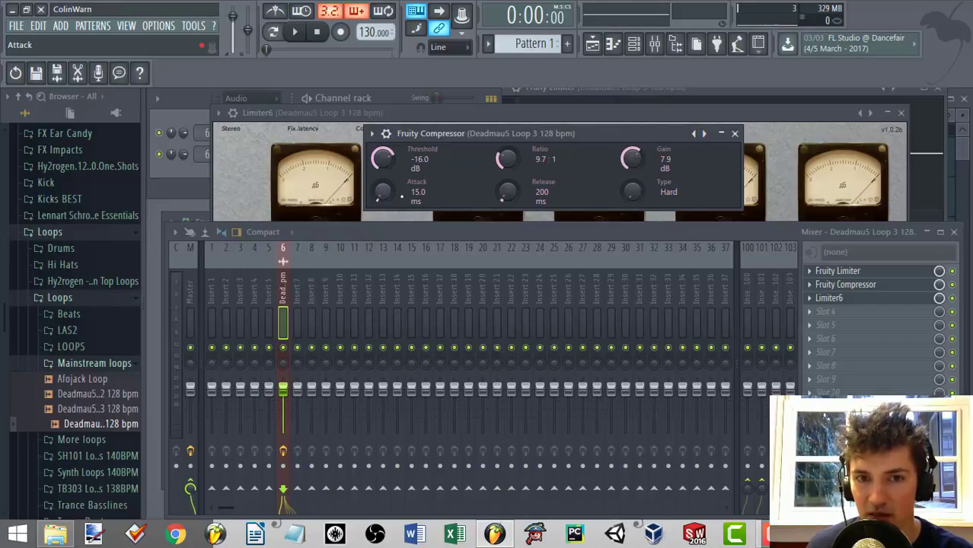
left_click(191, 282)
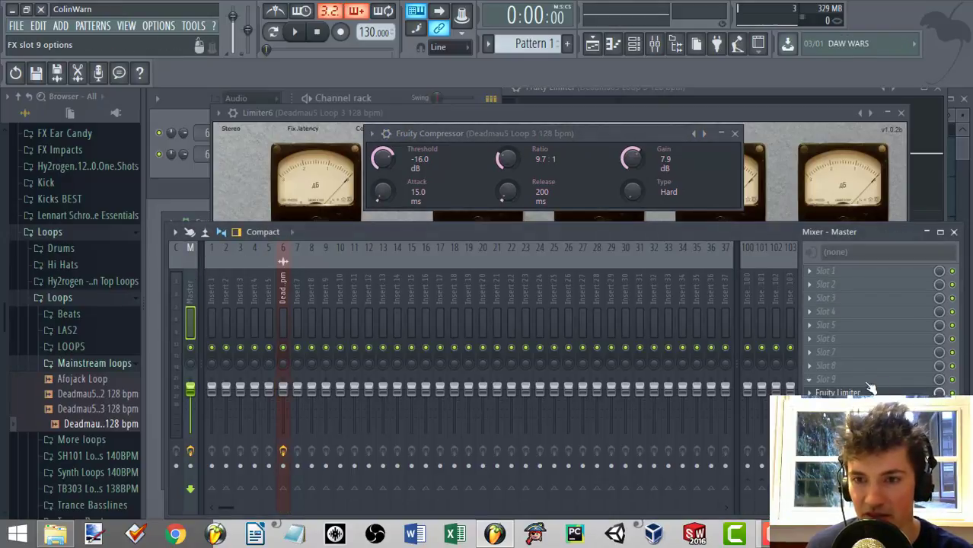
left_click(838, 393)
key("space")
left_click_drag(609, 133, 781, 108)
key("space")
Step: Set the compressor's ratio to 11.1:1, play the loops briefly, and lower the gain to 0.7 dB
left_click_drag(677, 133, 677, 125)
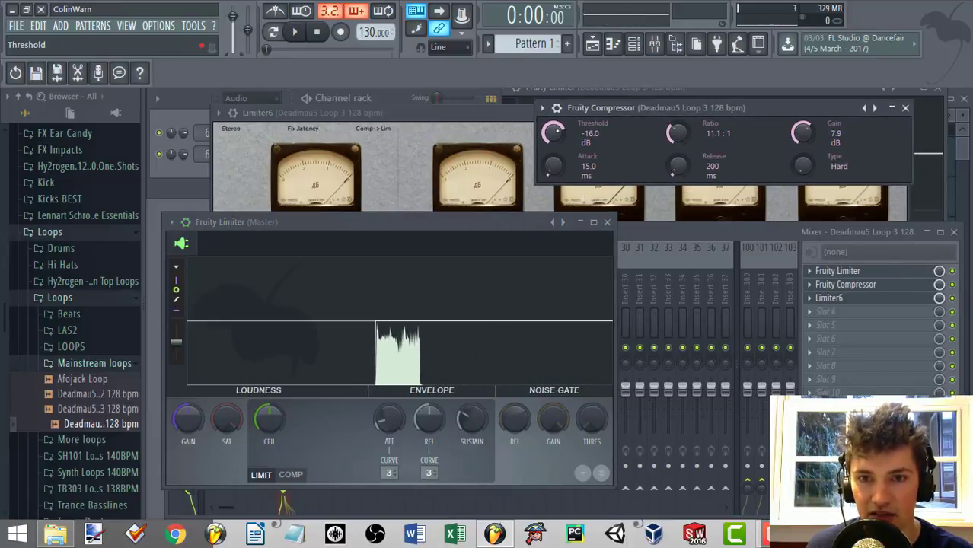
key("space")
key("space")
left_click_drag(803, 133, 803, 154)
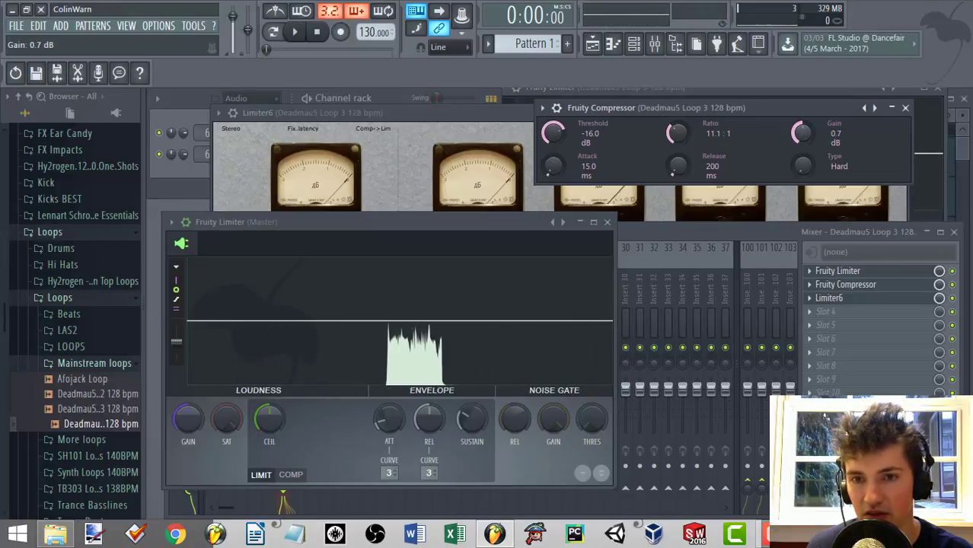
Step: Lower the compressor's threshold to -26.7 dB while the loops play
key("space")
left_click_drag(553, 133, 554, 160)
key("space")
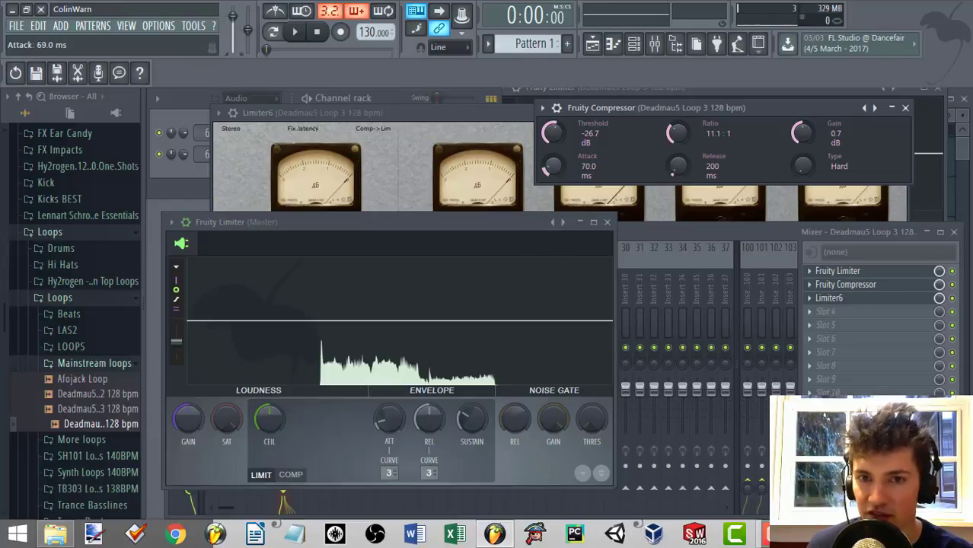
Step: Raise the compressor's attack to 213.0 ms and play the loops to see the initial peak in the Master limiter
left_click_drag(552, 166, 553, 163)
key("space")
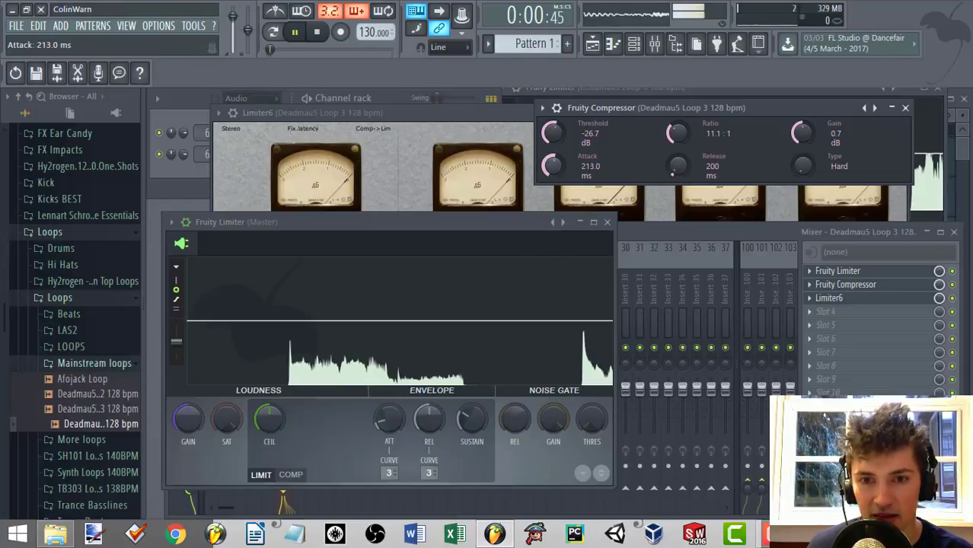
key("space")
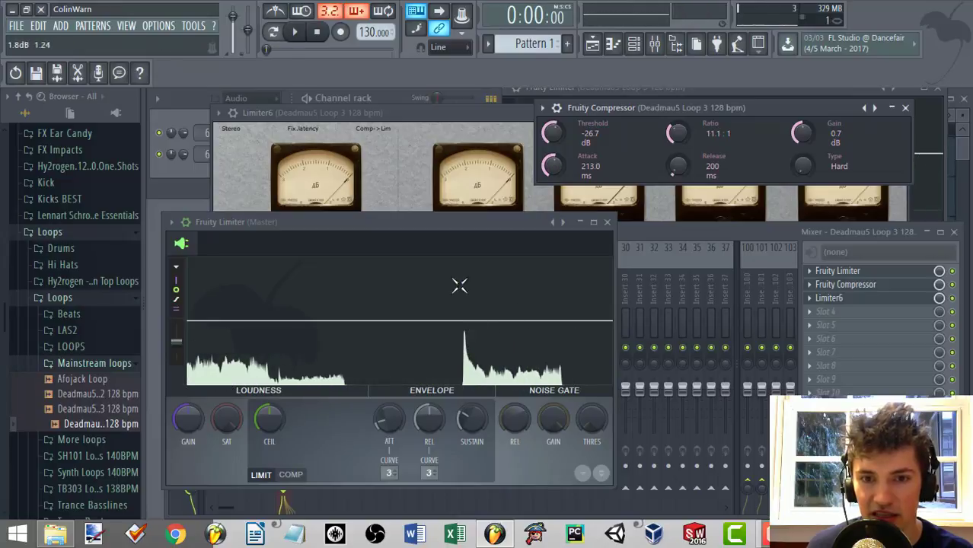
Step: Try compressor attack times of 400.0 ms and 0.0 ms, playing the loops with each setting
left_click_drag(552, 166, 552, 144)
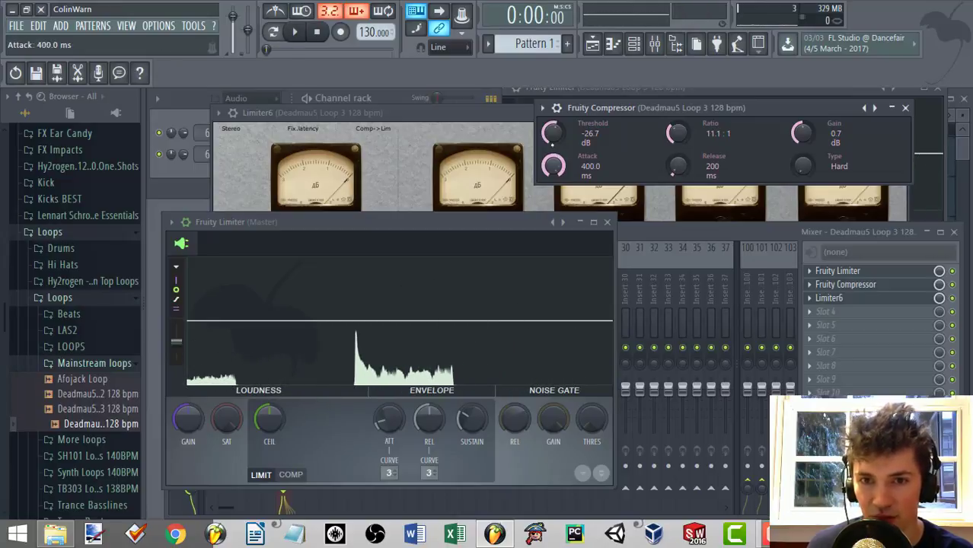
key("space")
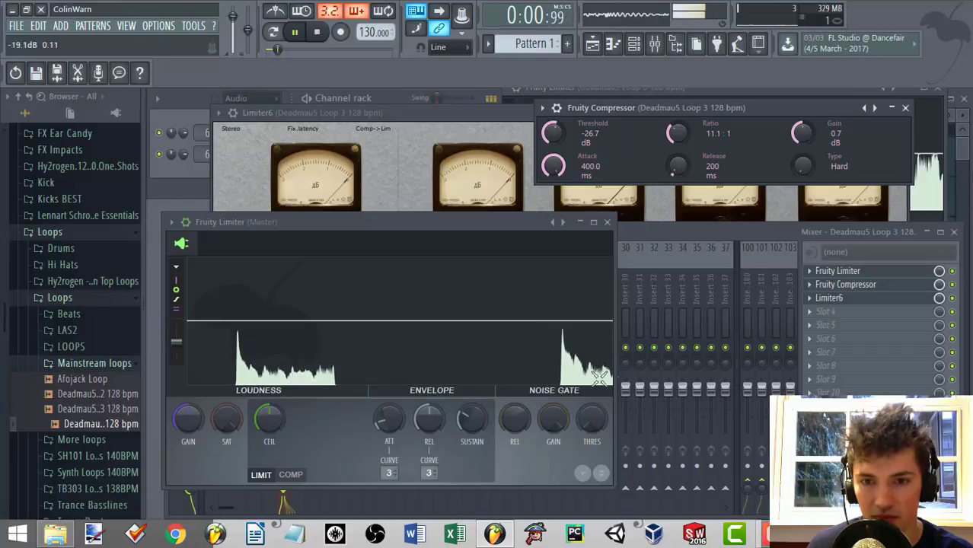
key("space")
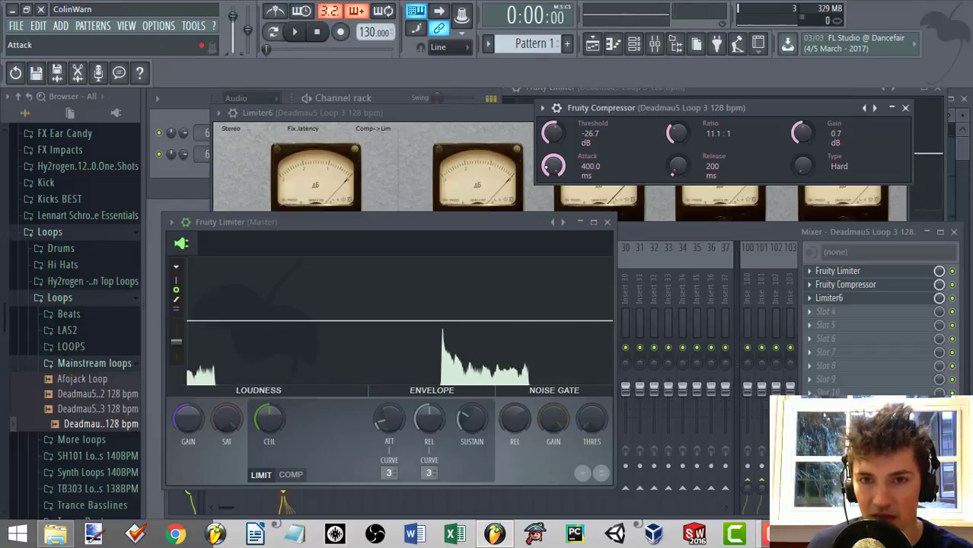
key("space")
key("space")
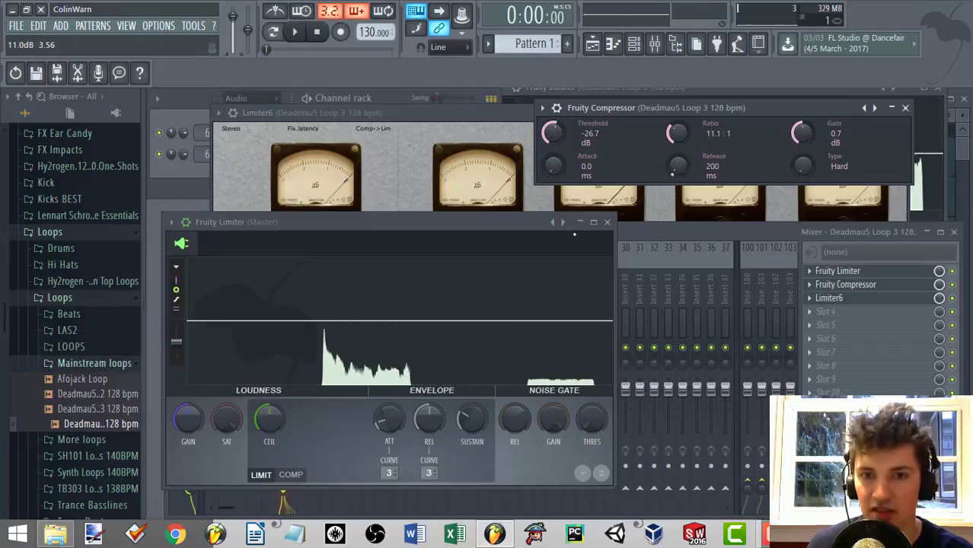
Step: Set the compressor's attack to 139.0 ms, play the loops, and raise the attack to 166.0 ms
mouse_move(553, 166)
left_mouse_down()
mouse_move(553, 139)
mouse_move(553, 173)
left_mouse_up()
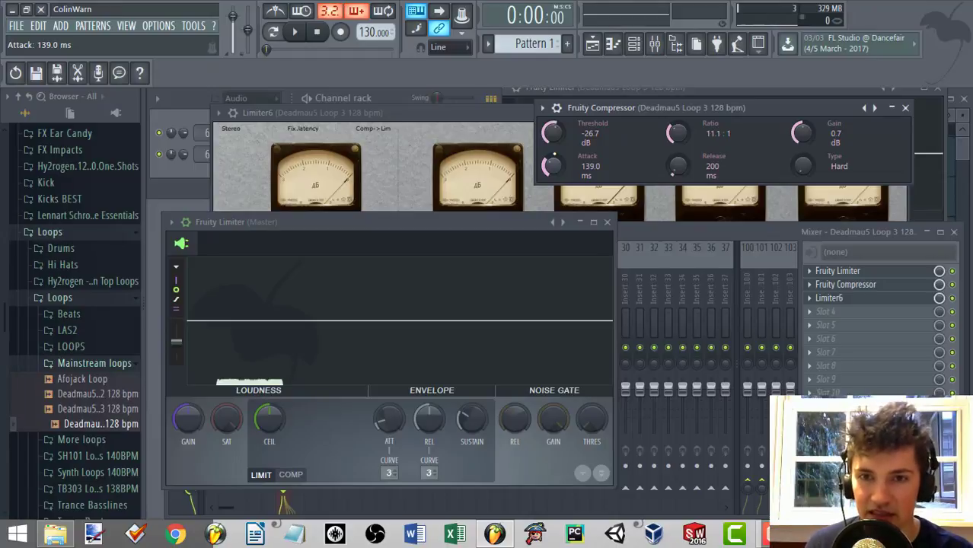
key("space")
left_click_drag(553, 165, 553, 160)
key("space")
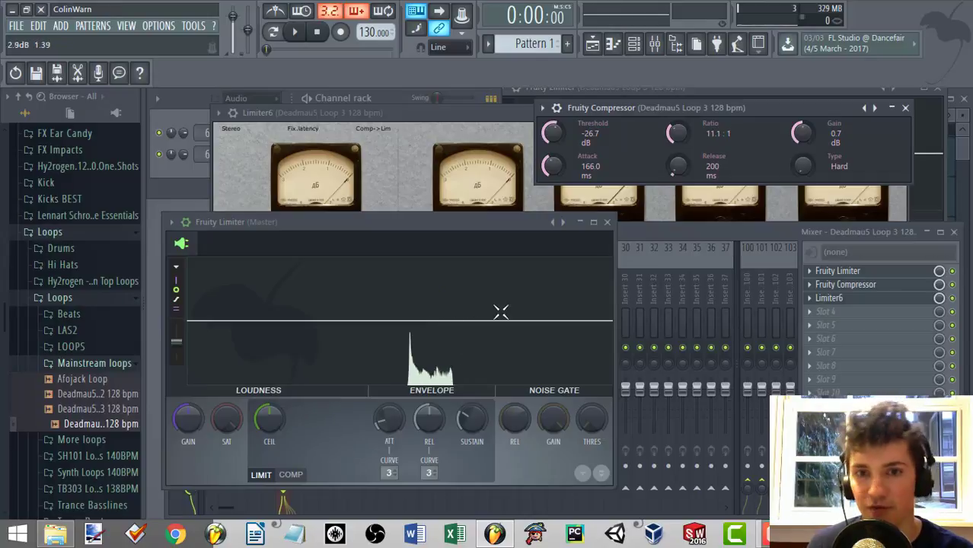
Step: Pause the Master limiter's waveform display and lower the compressor's attack to 83.0 ms
left_click(331, 350)
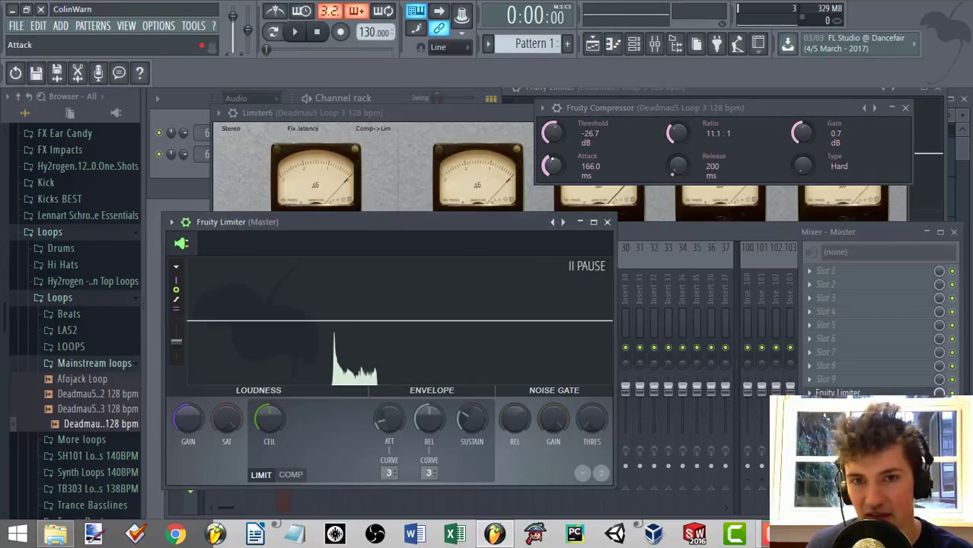
left_click_drag(552, 166, 548, 204)
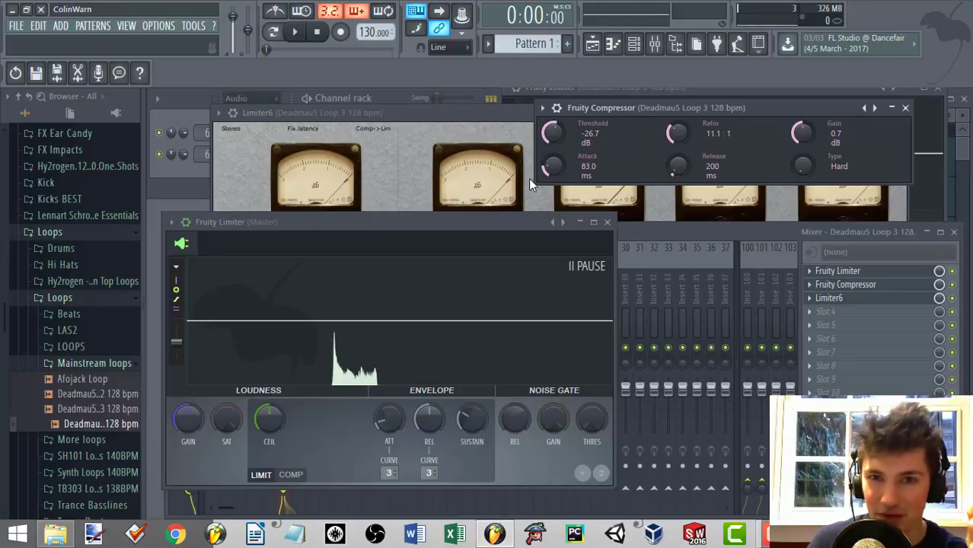
left_click_drag(553, 167, 553, 191)
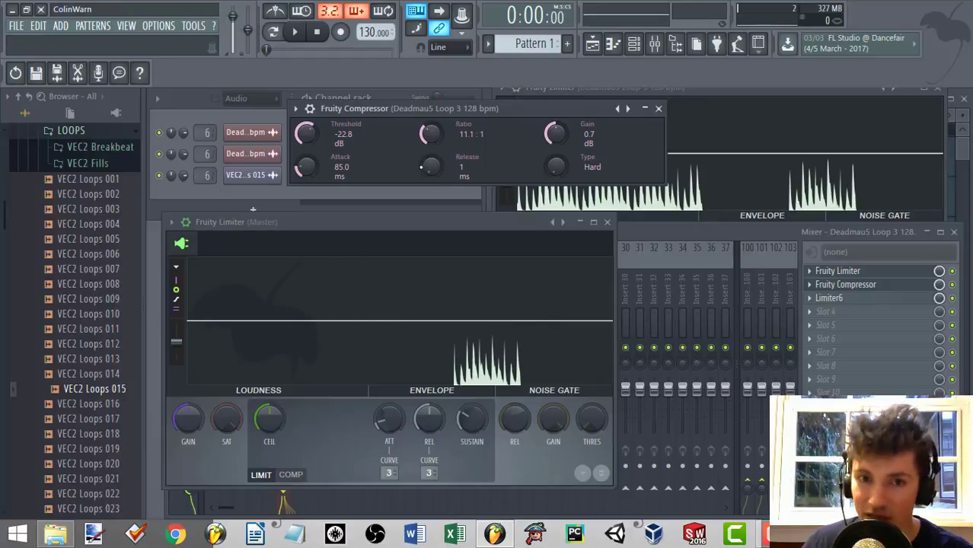
Step: Set the compressor's release to 4000 ms and adjust its threshold to -17.5 dB and -22.2 dB while playing the VEC2 loop
left_click_drag(431, 166, 431, 137)
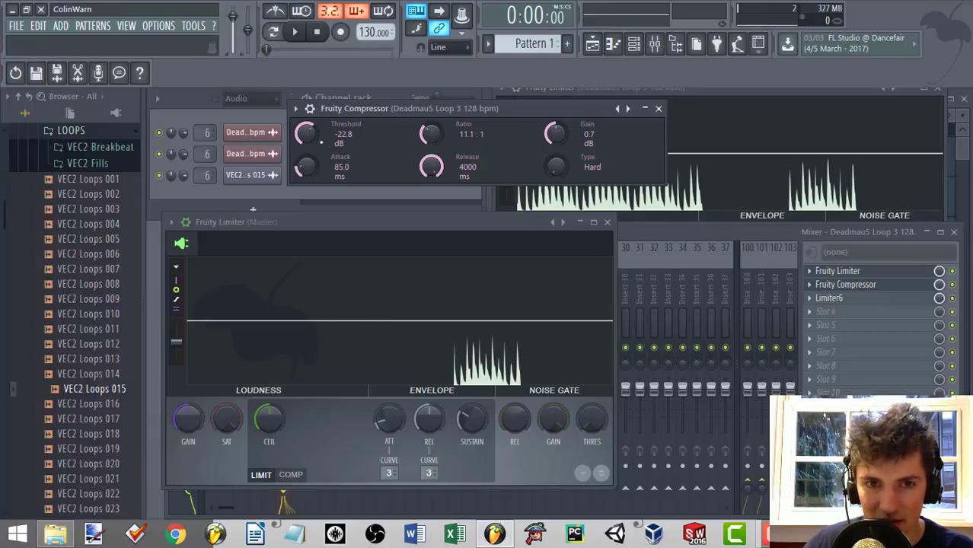
left_click_drag(306, 134, 306, 129)
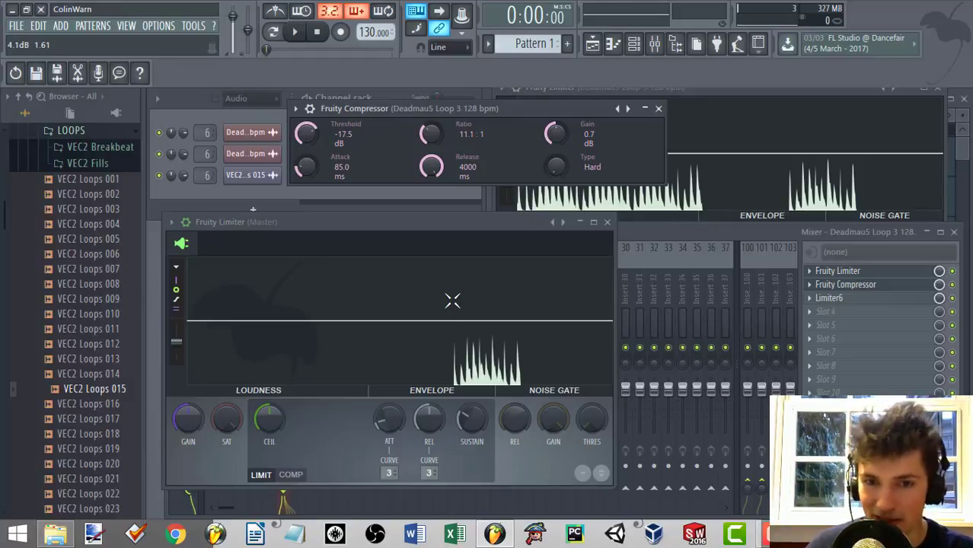
key("space")
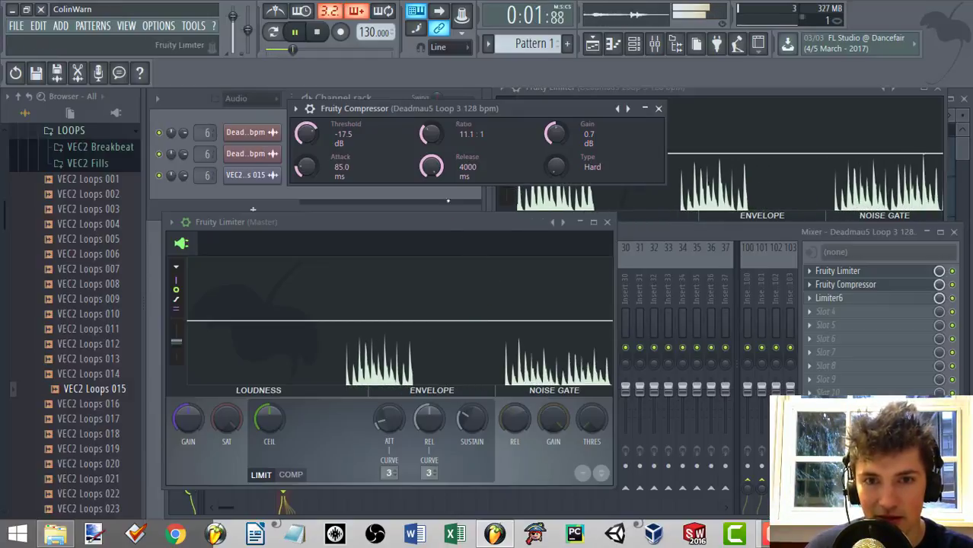
left_click_drag(306, 134, 306, 153)
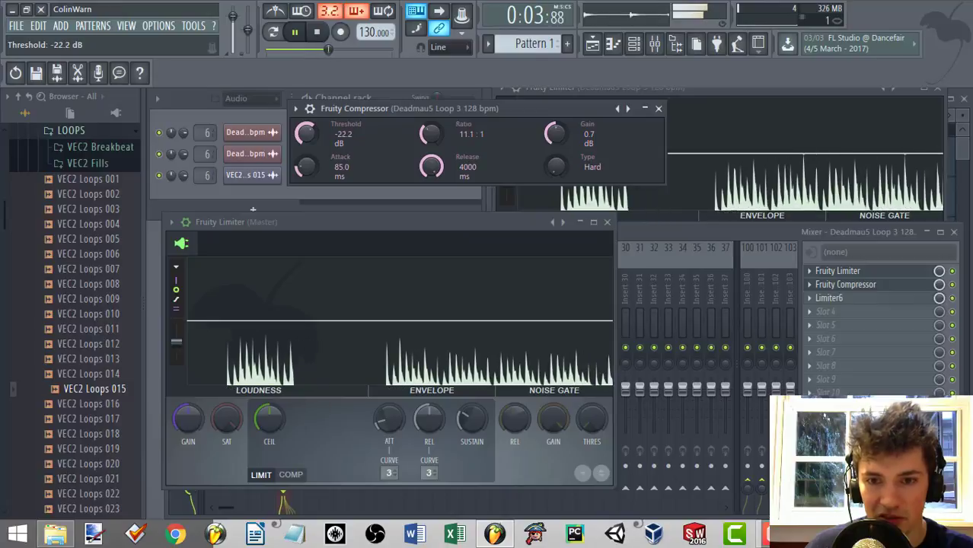
Step: Compare release times of 1 ms and 4000 ms by playing the VEC2 loop, and pause the Master limiter's display
left_click_drag(431, 166, 431, 272)
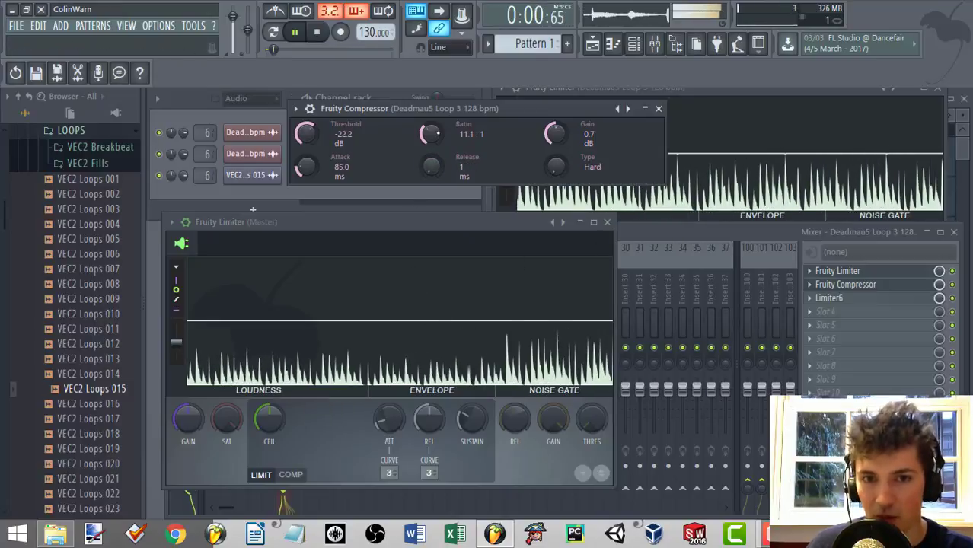
key("space")
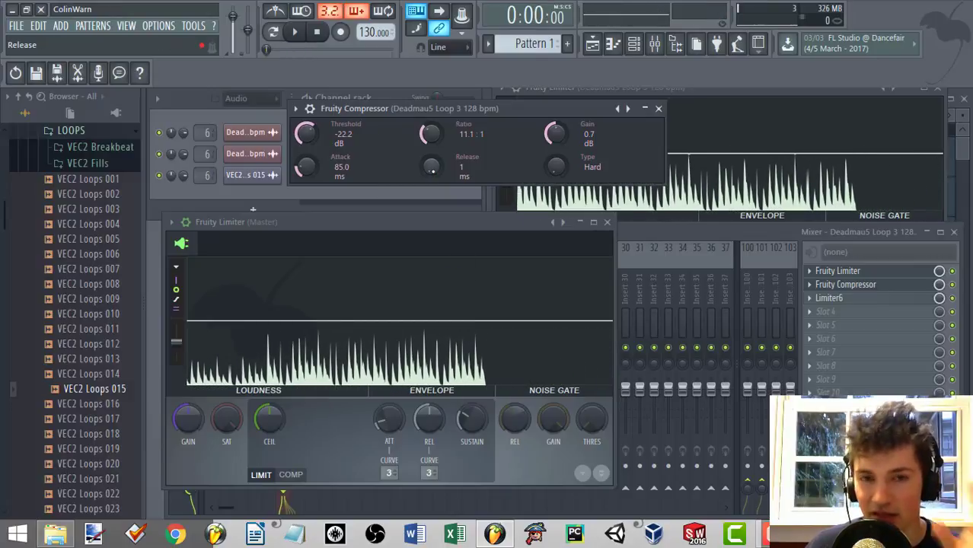
left_click_drag(432, 172, 432, 66)
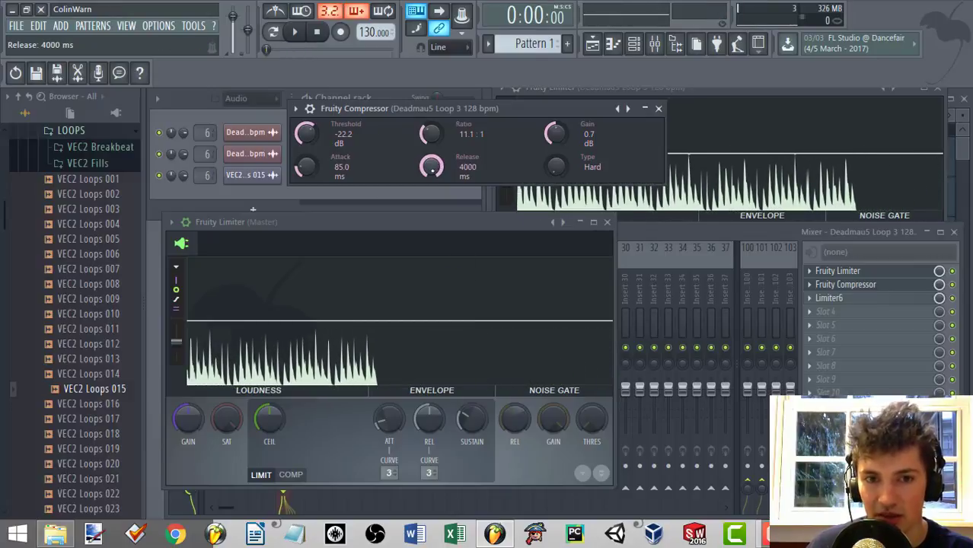
key("space")
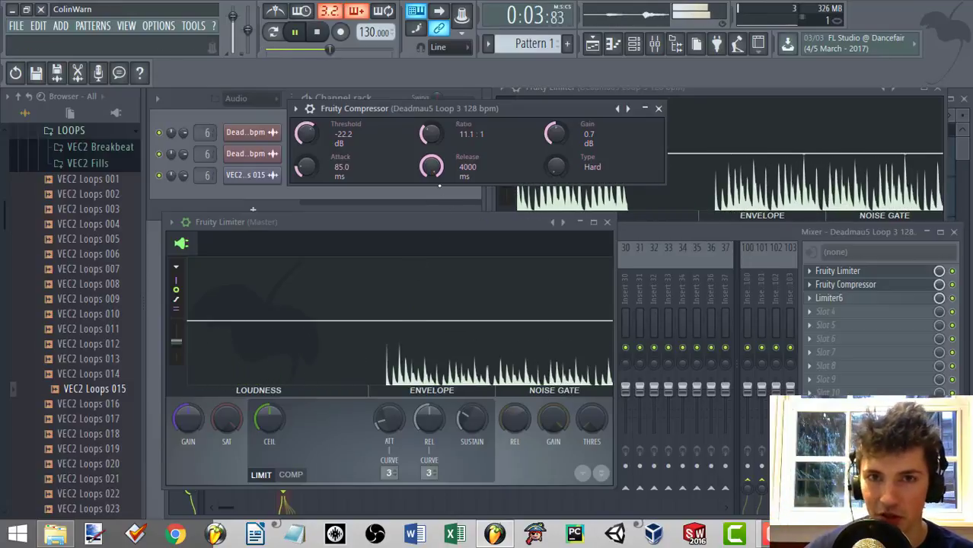
key("space")
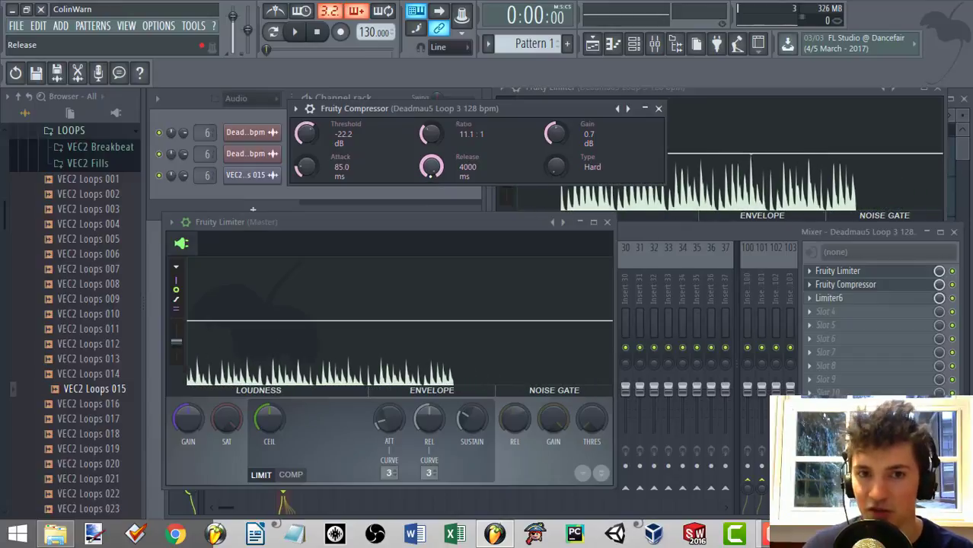
left_click(322, 276)
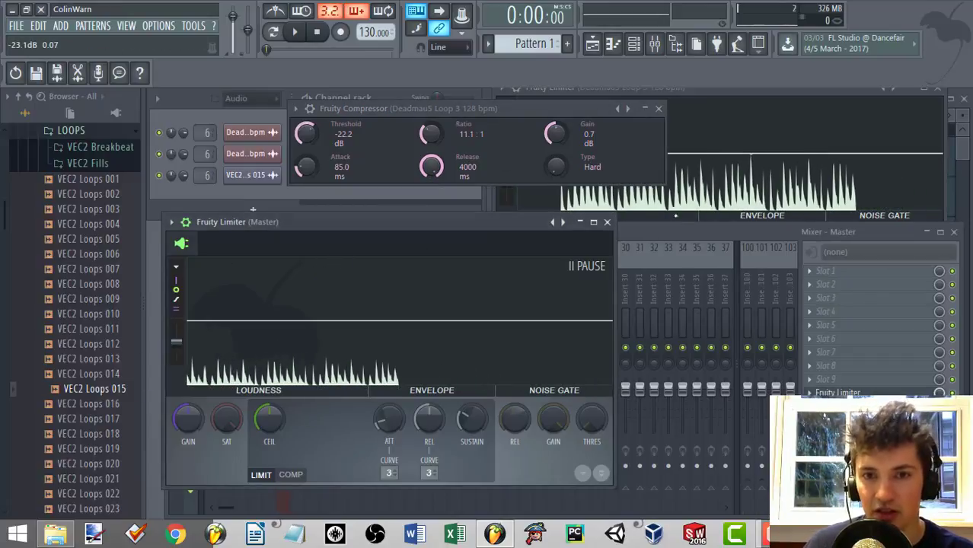
Step: Show the mixer, enlarge the channel rack, and reopen the Fruity Compressor on the Deadmau5 Loop 3 insert
key("F9")
left_click(287, 295)
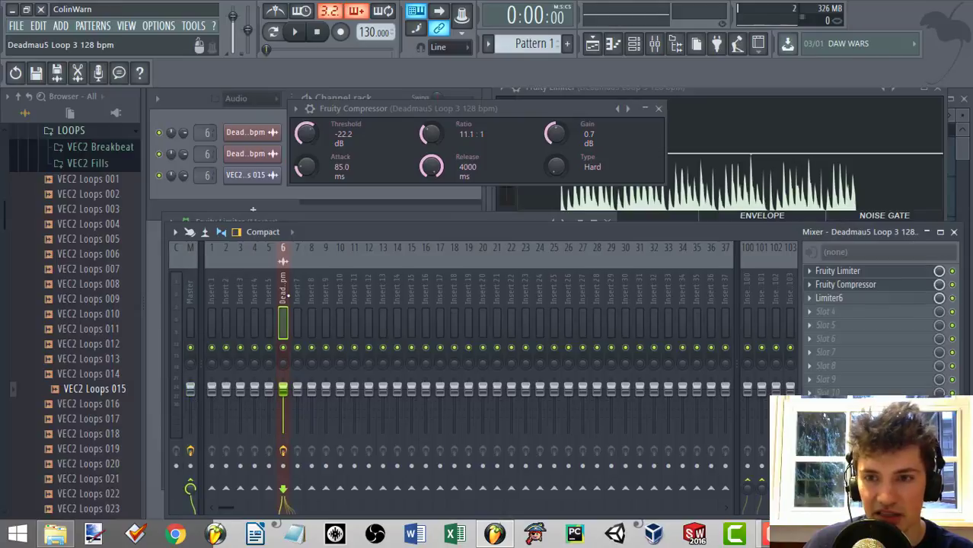
left_click(861, 288)
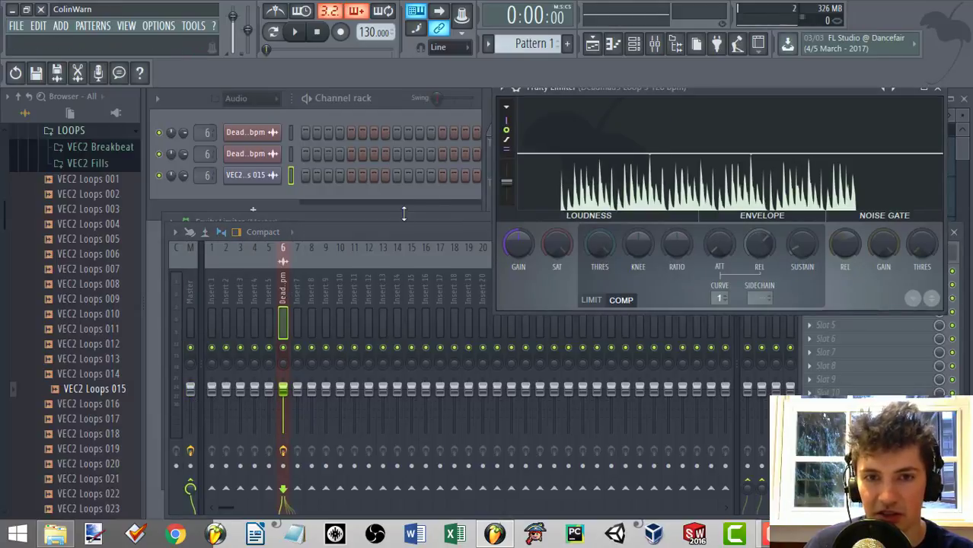
left_click_drag(404, 222, 396, 253)
left_click(860, 315)
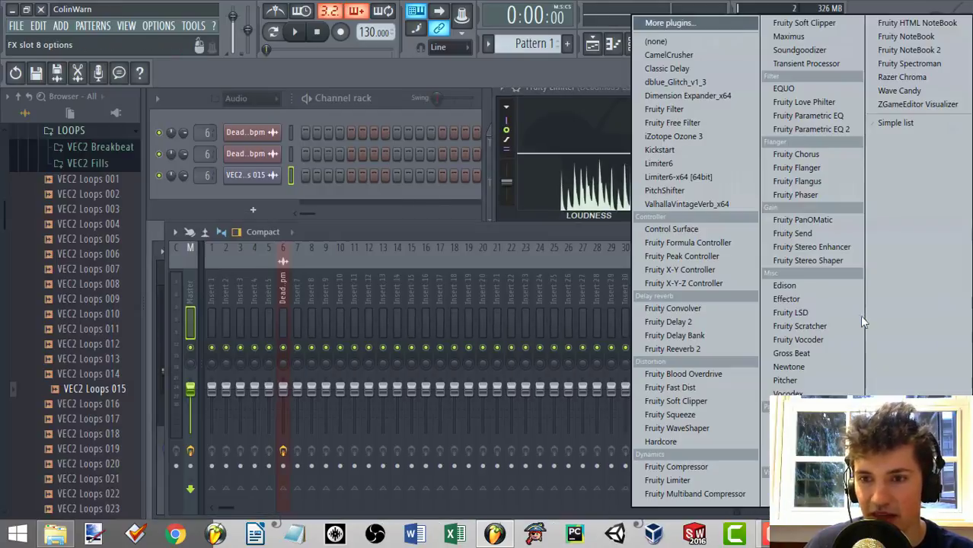
key("Escape")
left_click(283, 305)
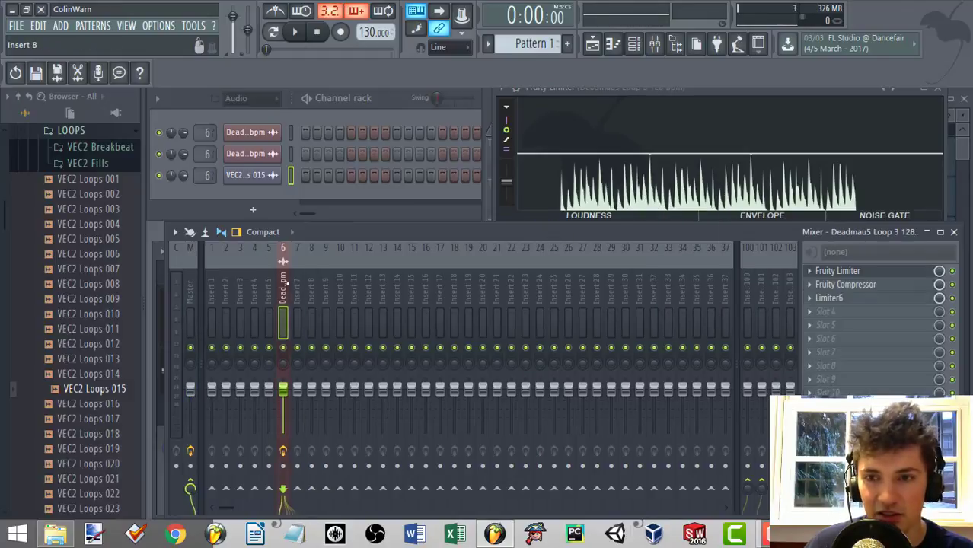
left_click(899, 285)
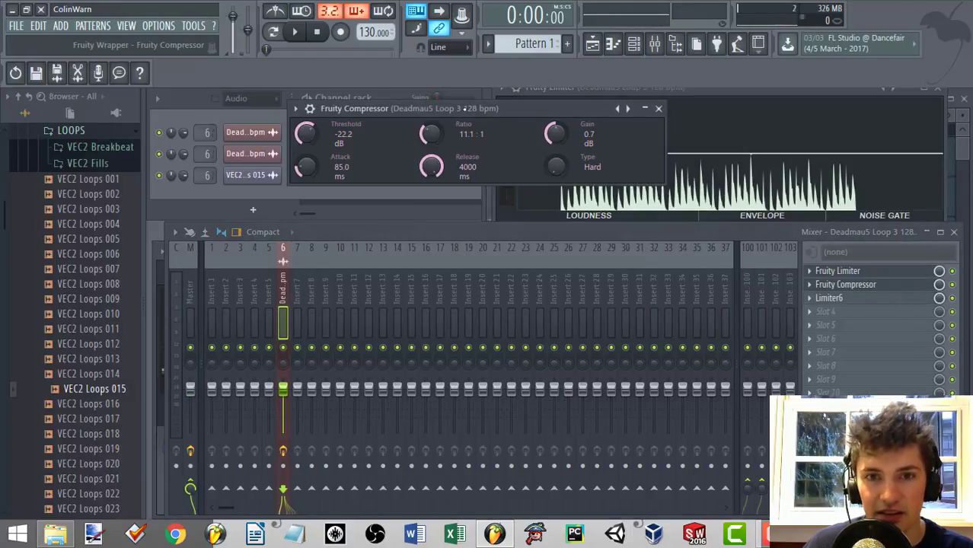
Step: Place the Fruity Compressor beside the Fruity Limiter and bring the limiter forward to point out its compressor knee and attack controls
left_click_drag(464, 109, 294, 113)
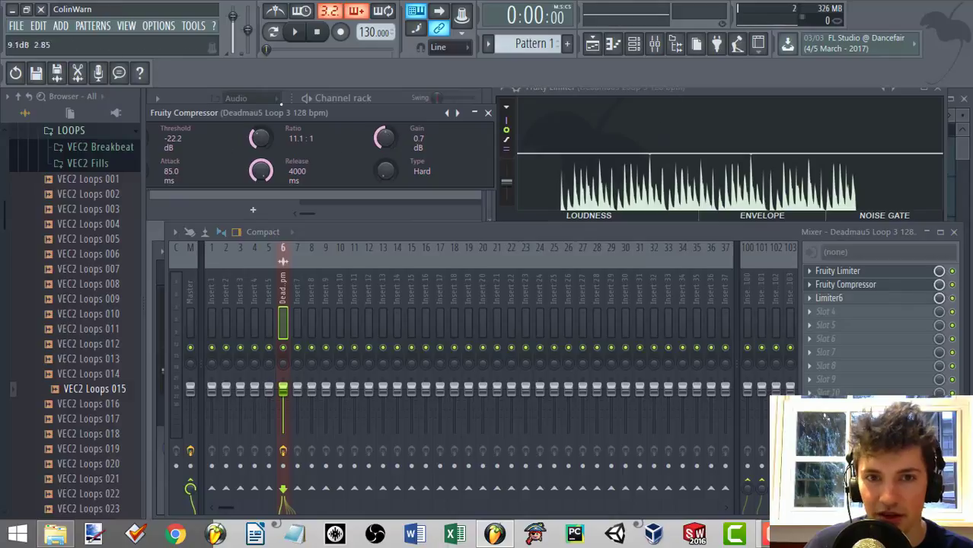
left_click_drag(373, 113, 403, 115)
left_click(736, 95)
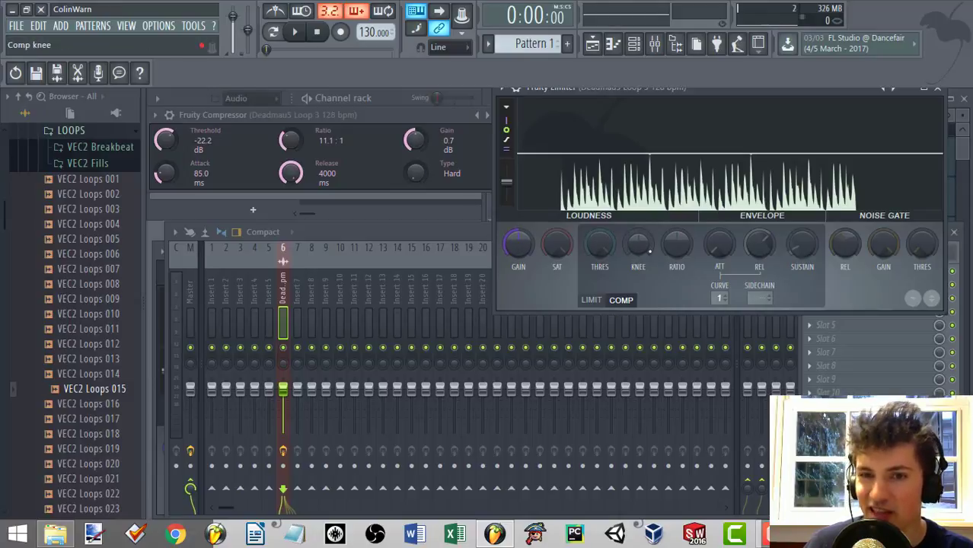
left_click_drag(642, 246, 659, 246)
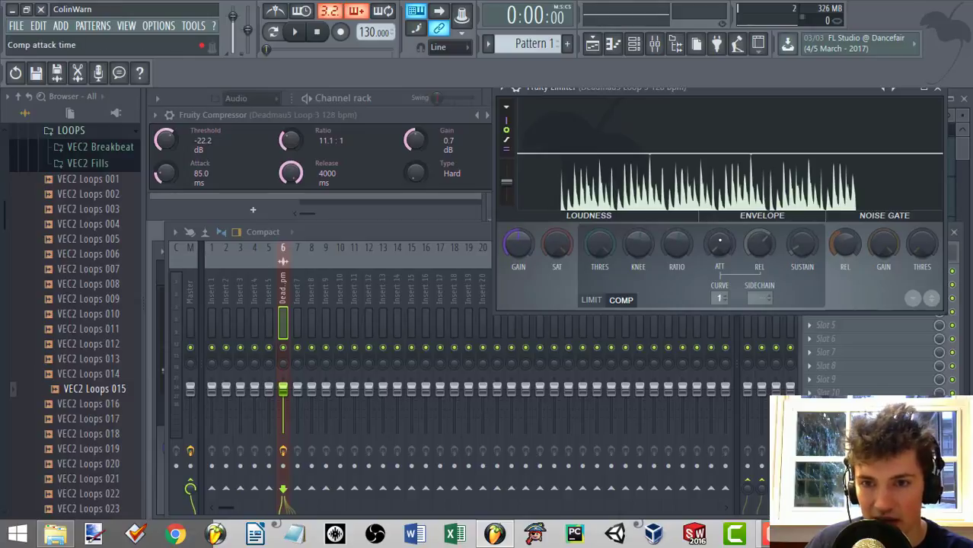
left_click_drag(720, 243, 720, 312)
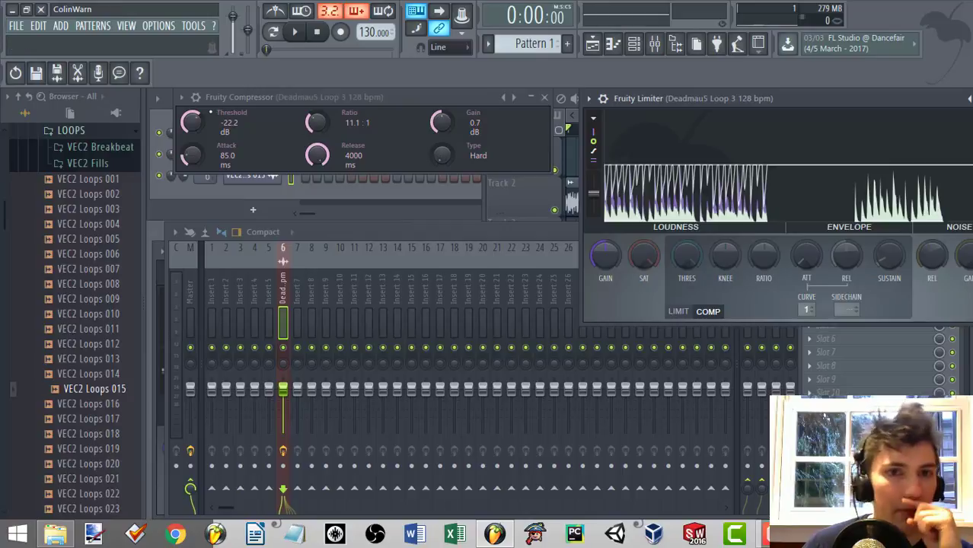
Step: Set the Fruity Compressor's threshold to -22.0 dB and change its type to Soft
left_click_drag(194, 123, 194, 121)
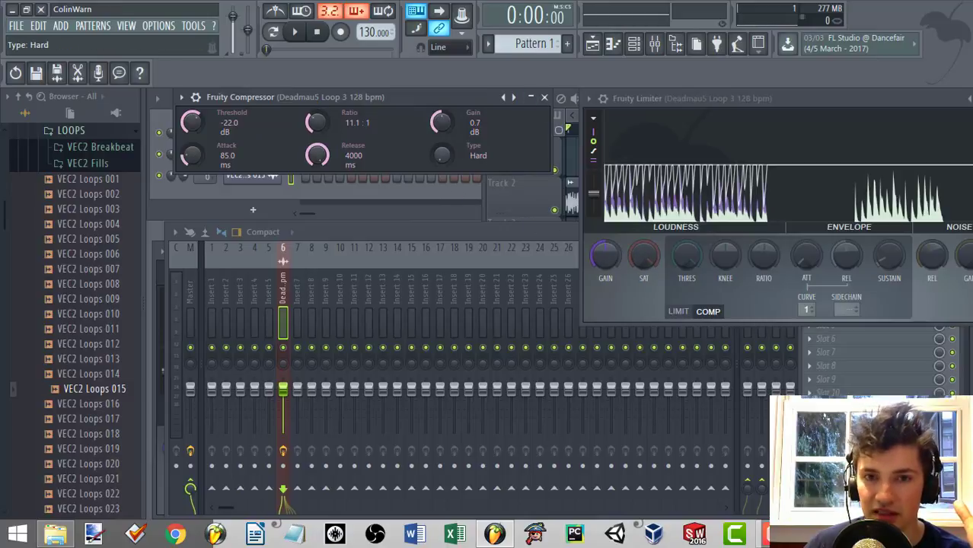
left_click_drag(442, 156, 442, 120)
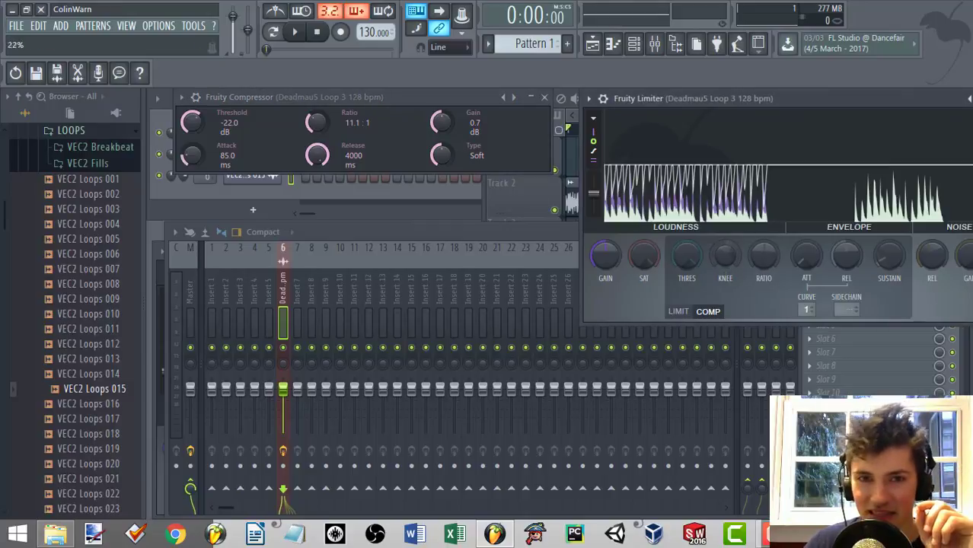
mouse_move(441, 154)
left_mouse_down()
mouse_move(441, 135)
mouse_move(442, 155)
left_mouse_up()
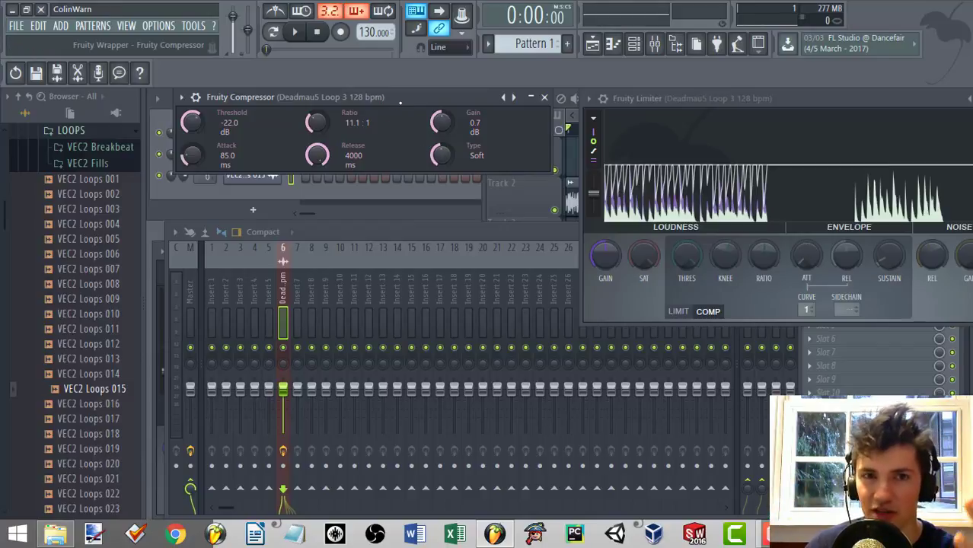
Step: Set the compressor's threshold to -22.2 dB, and raise its ratio to 30.0:1 before bringing it down to 19.3:1
left_click_drag(192, 122, 192, 119)
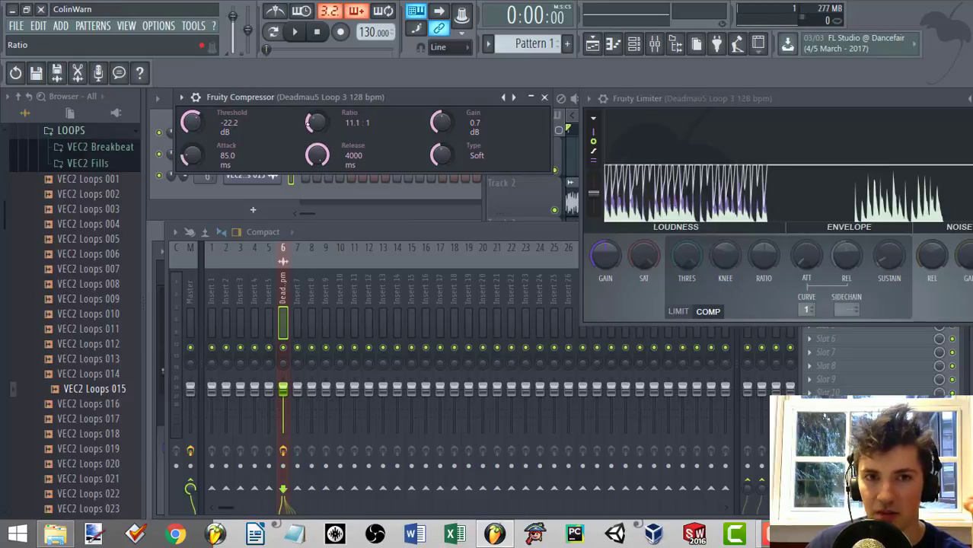
left_click_drag(316, 122, 316, 107)
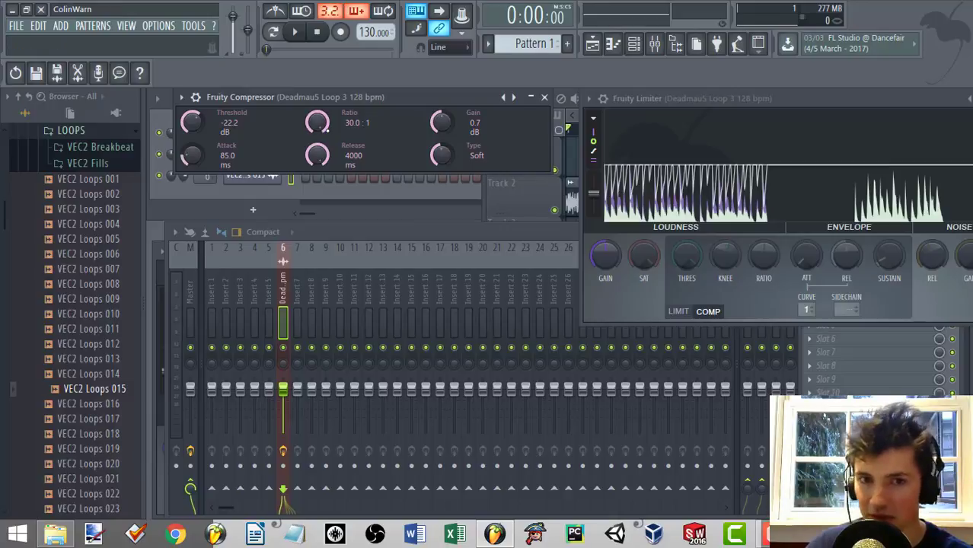
left_click_drag(316, 121, 320, 133)
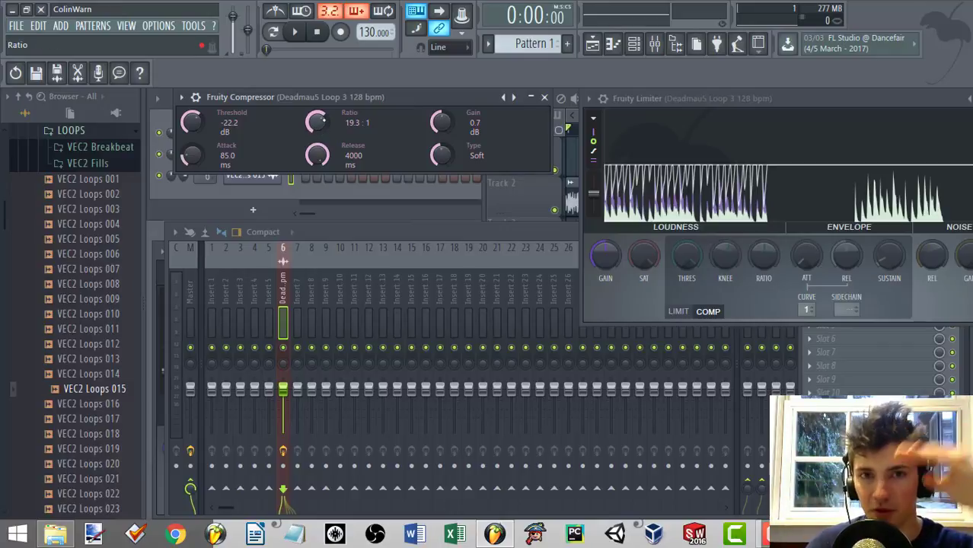
Step: Raise the compressor's gain to 2.4 dB and vary its attack from 52.0 ms to 19.0 ms and up to 212.0 ms
left_click_drag(440, 122, 442, 127)
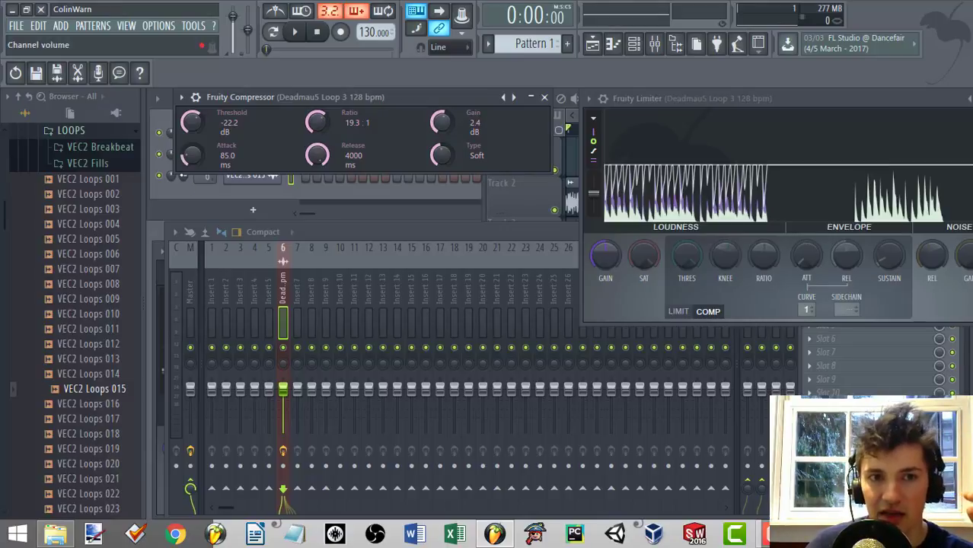
left_click_drag(192, 156, 192, 163)
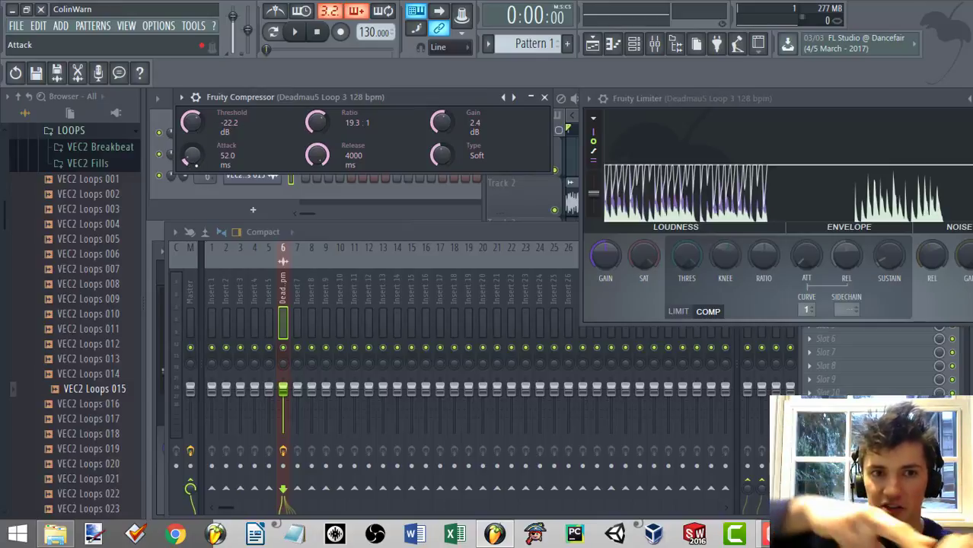
left_click_drag(192, 156, 192, 165)
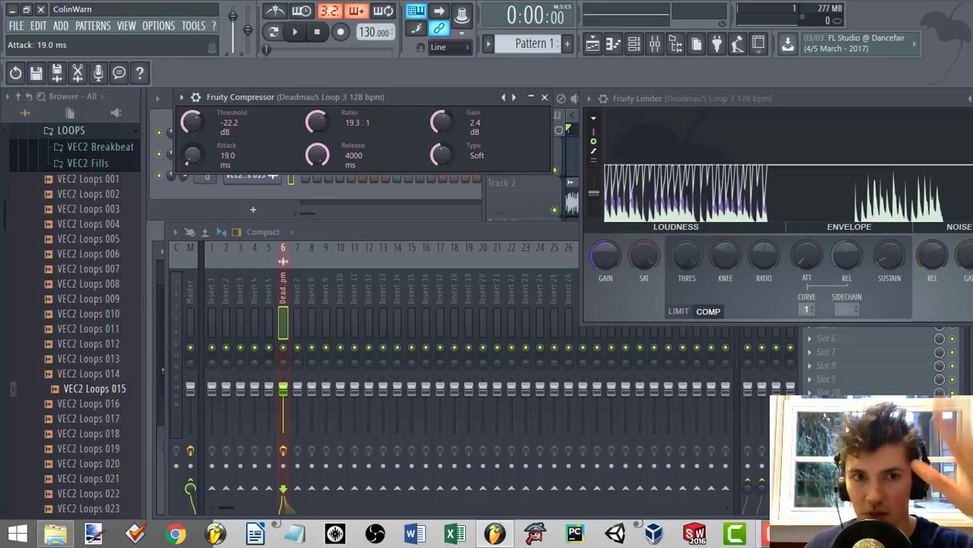
left_click_drag(192, 156, 192, 139)
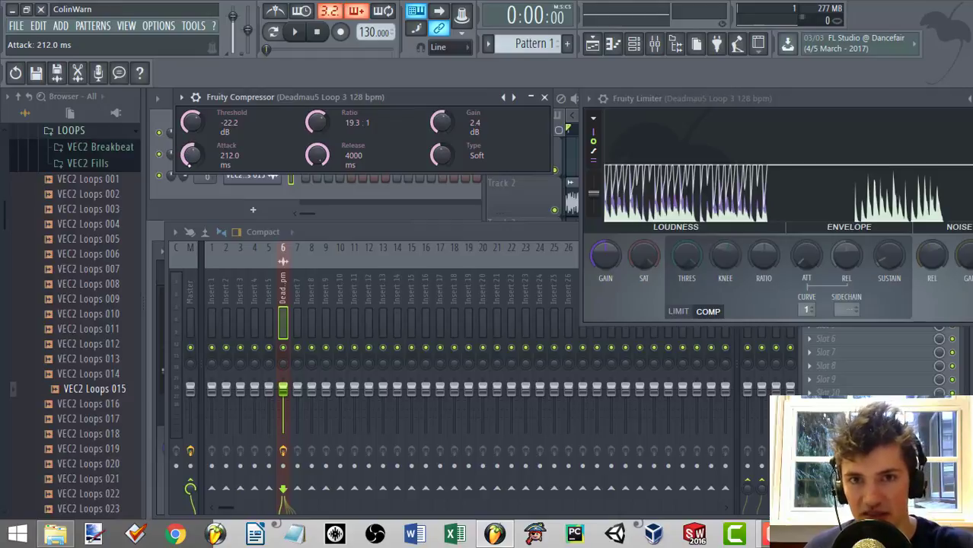